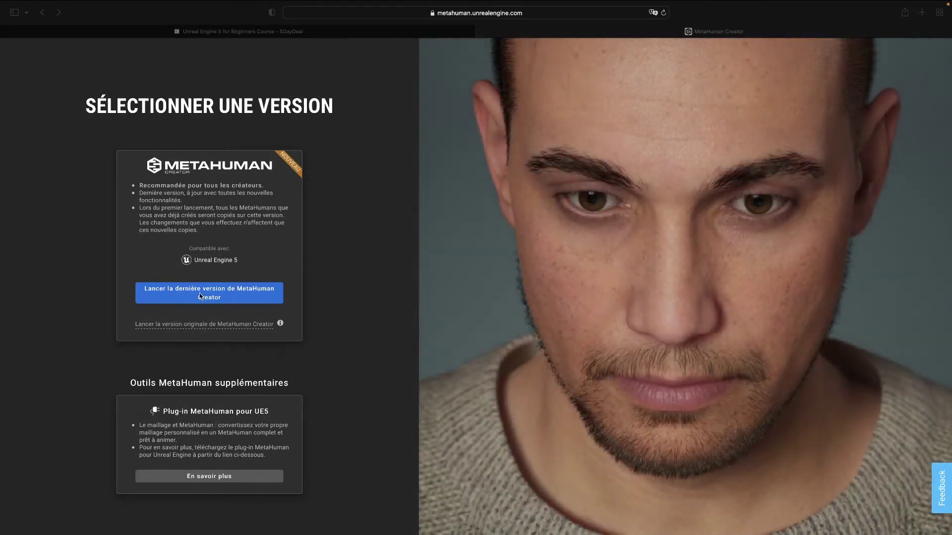
Launch the latest version of MetaHuman Creator and open the Emeric MetaHuman for editing
left_click(200, 297)
left_click(200, 296)
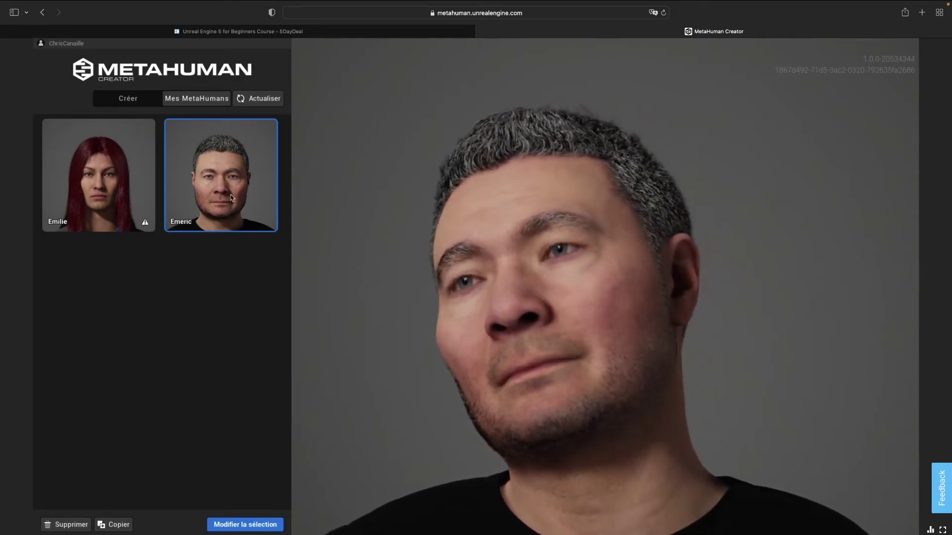
left_click(246, 526)
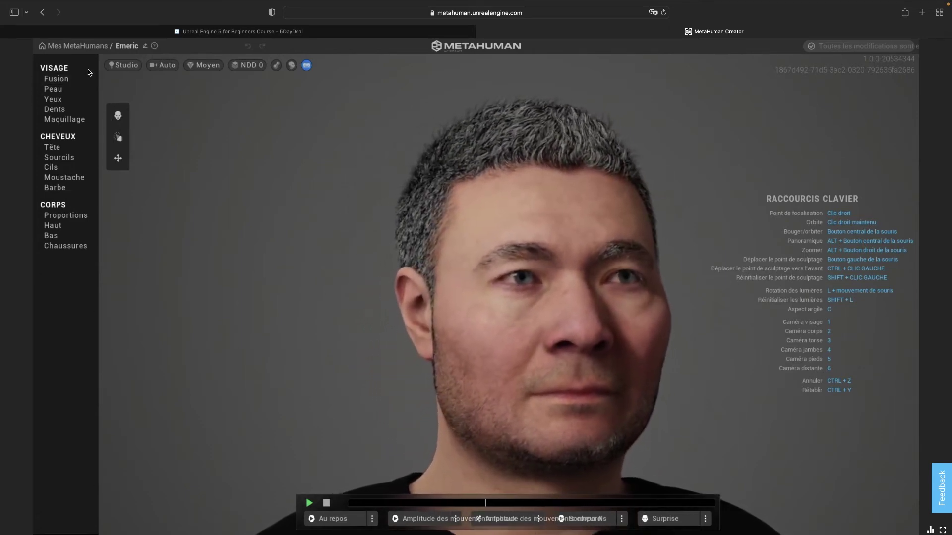
Add the Jesse preset to an empty slot on the face blend wheel
left_click(63, 79)
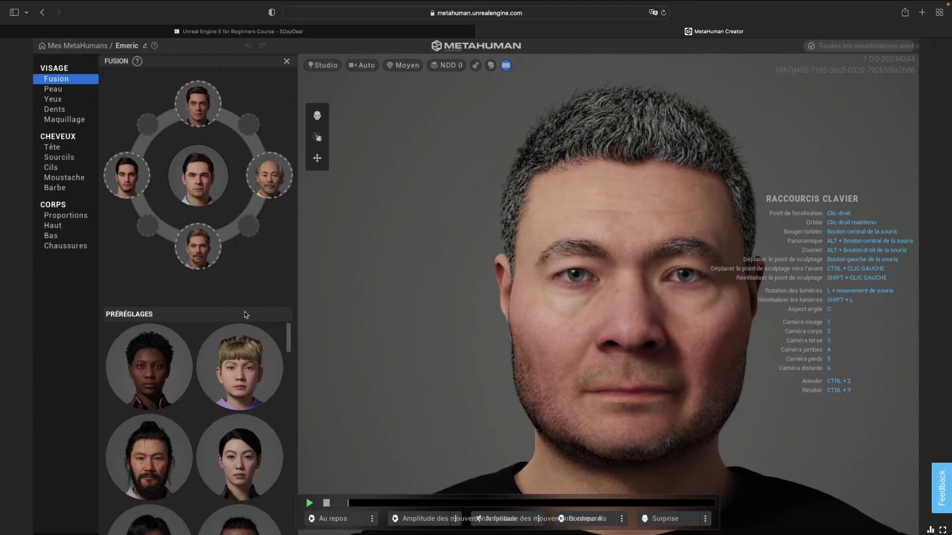
scroll(240, 369, "down", 2)
scroll(239, 370, "down", 5)
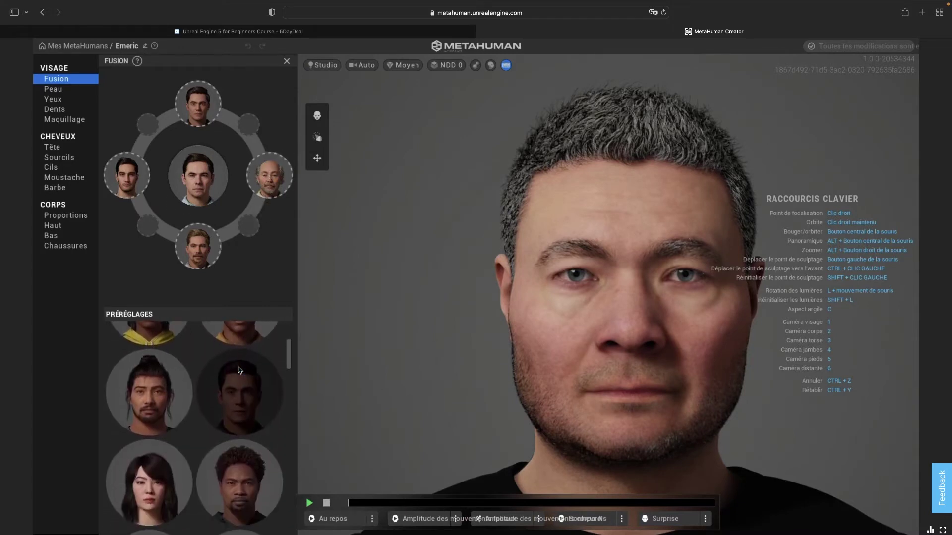
scroll(239, 370, "down", 5)
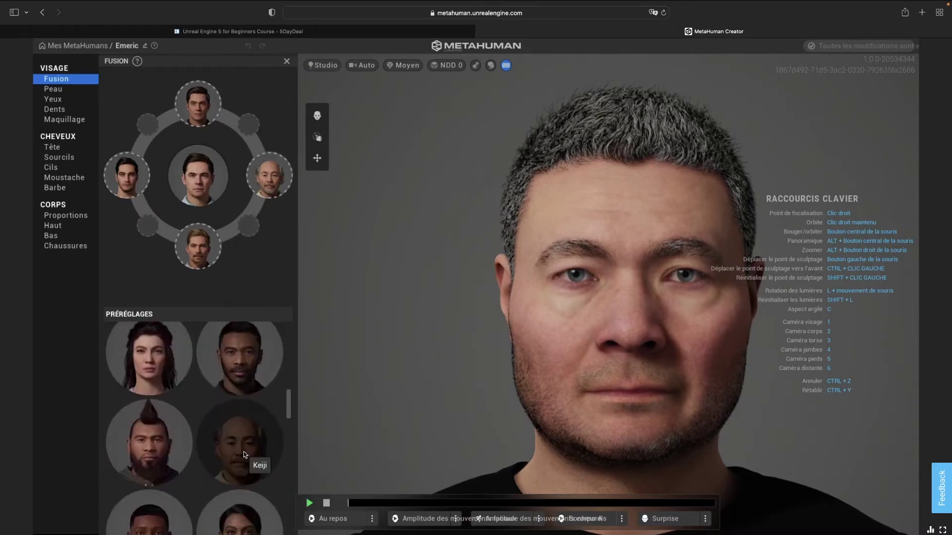
scroll(244, 455, "up", 2)
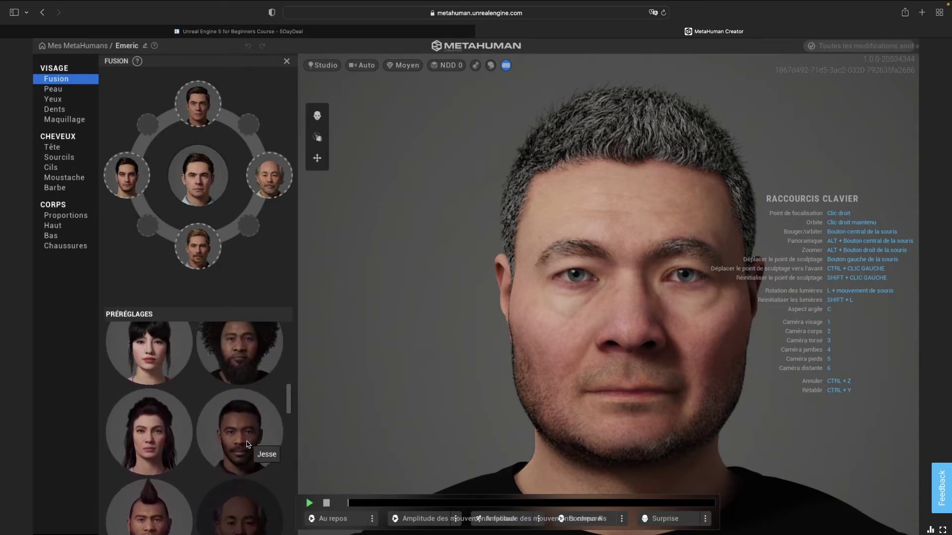
left_click_drag(235, 440, 255, 121)
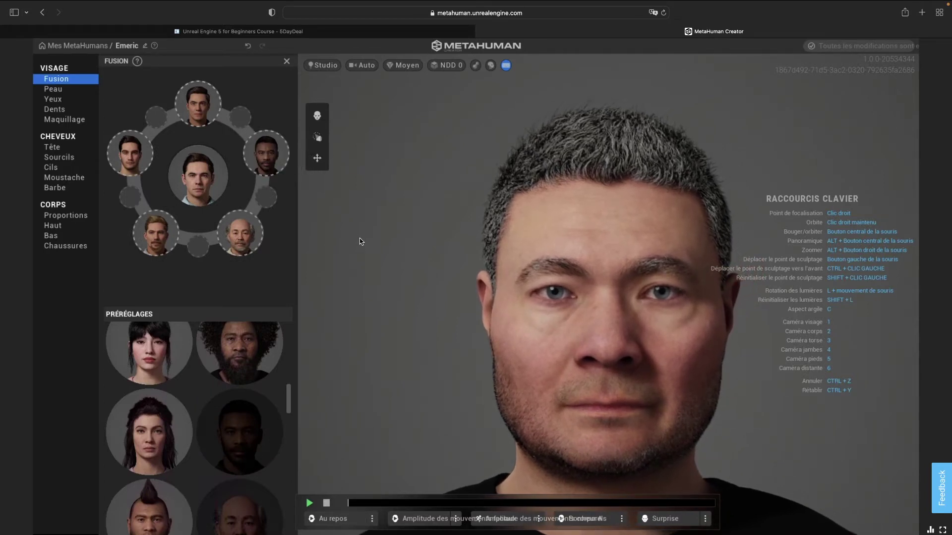
Activate face sculpting, try moving the forehead control point, and undo the change
left_click(317, 116)
left_click_drag(607, 211, 686, 186)
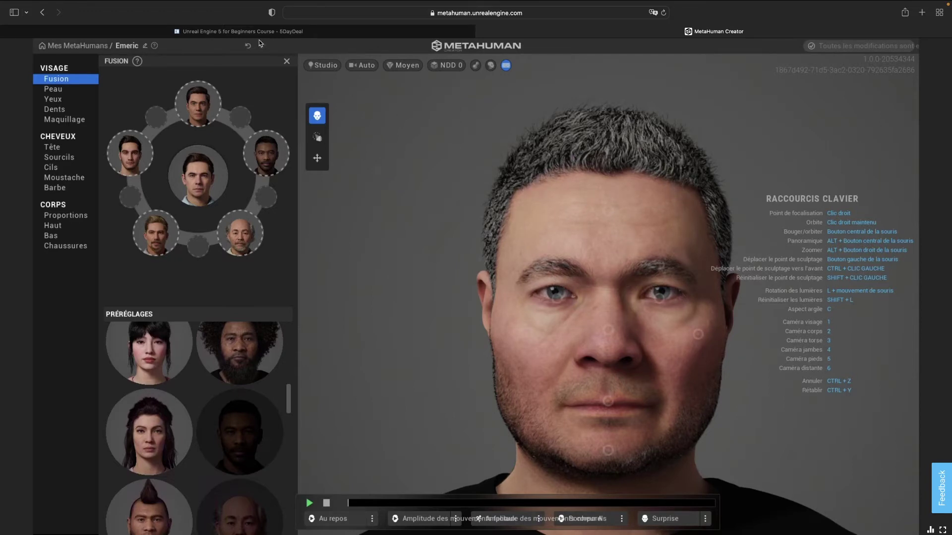
left_click(248, 47)
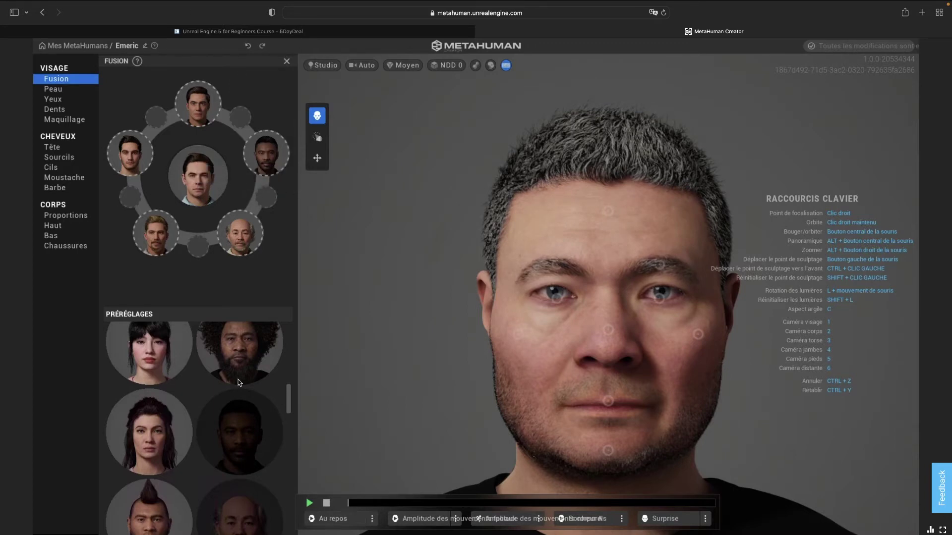
Examine the full range of face blend presets and the skin's base, freckle and accent settings
scroll(238, 382, "down", 10)
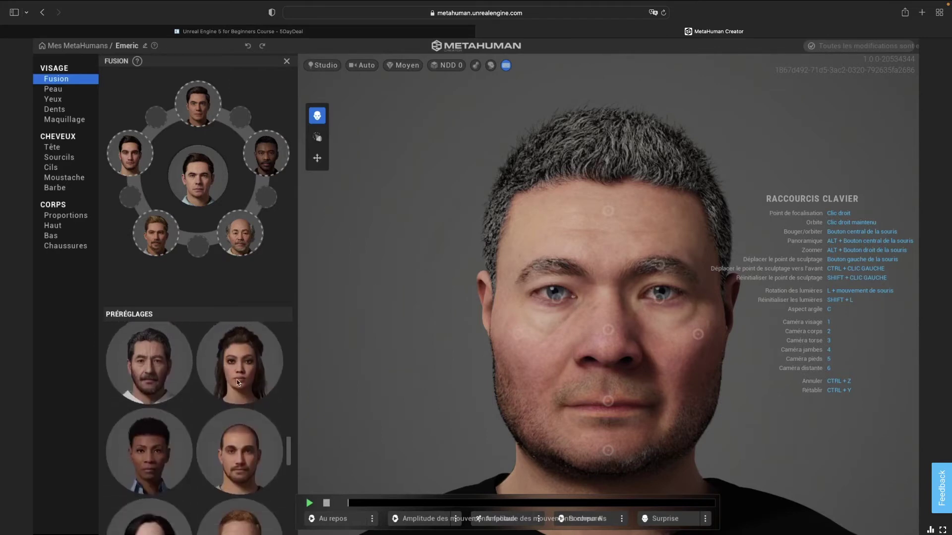
scroll(238, 383, "down", 10)
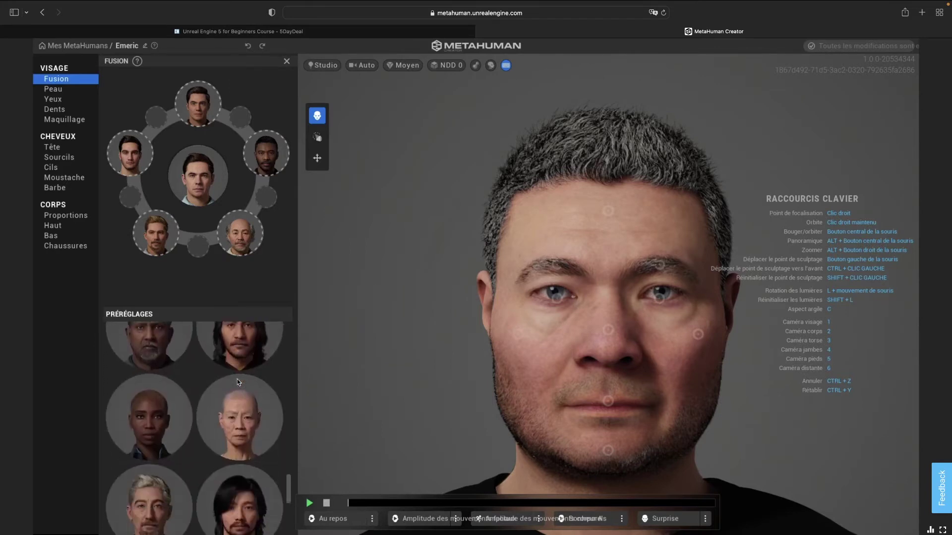
scroll(238, 382, "down", 10)
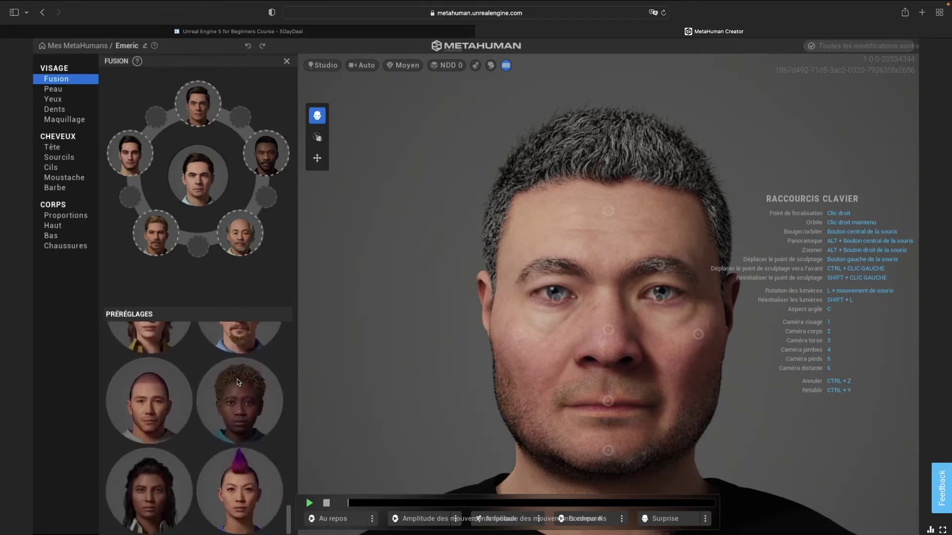
scroll(238, 383, "up", 20)
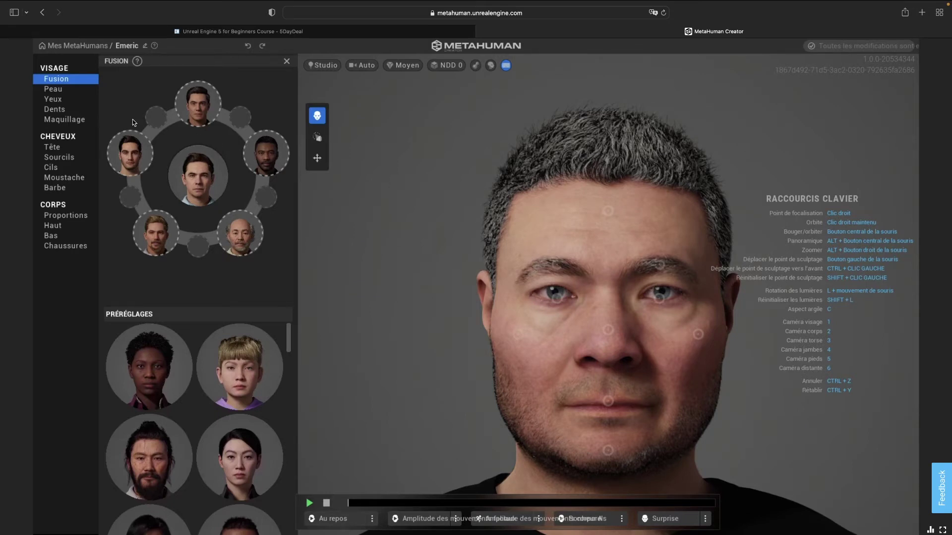
left_click(50, 91)
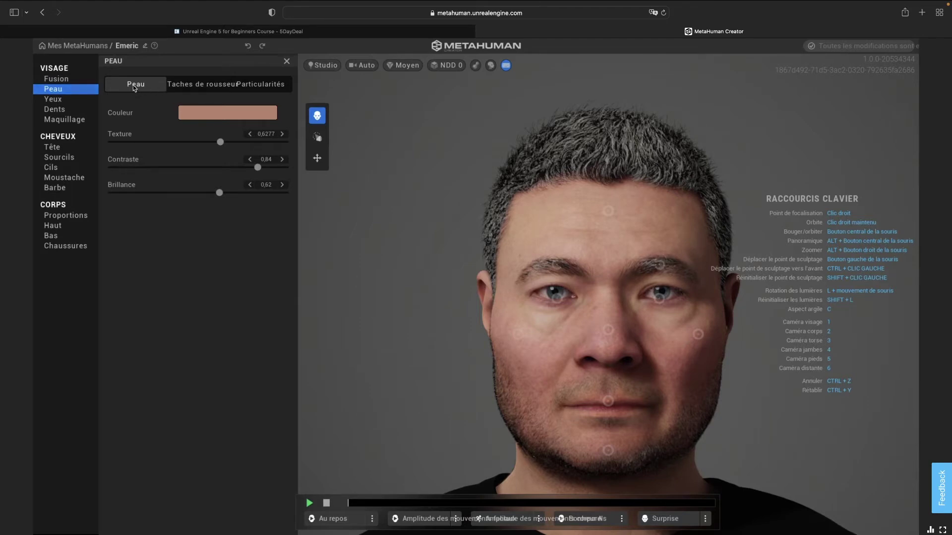
left_click(198, 85)
left_click(263, 86)
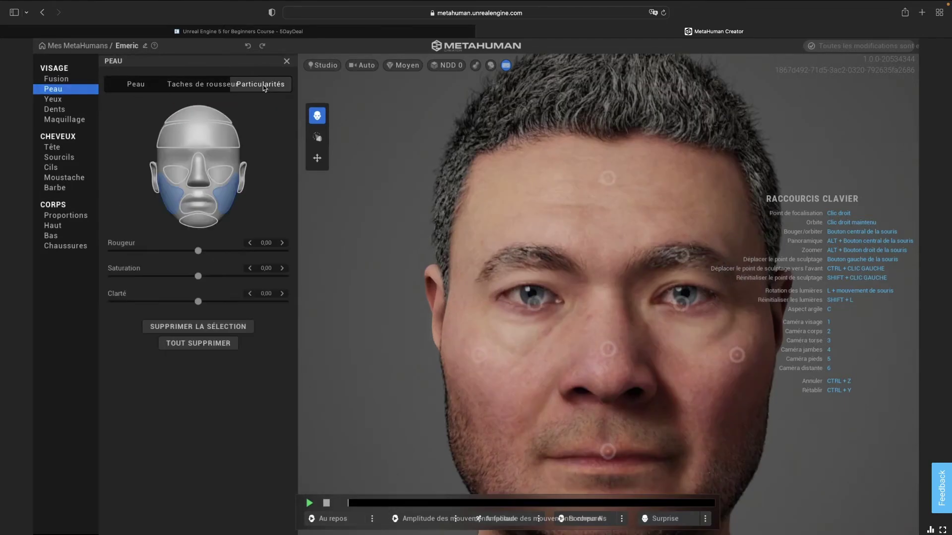
left_click(204, 88)
left_click(142, 84)
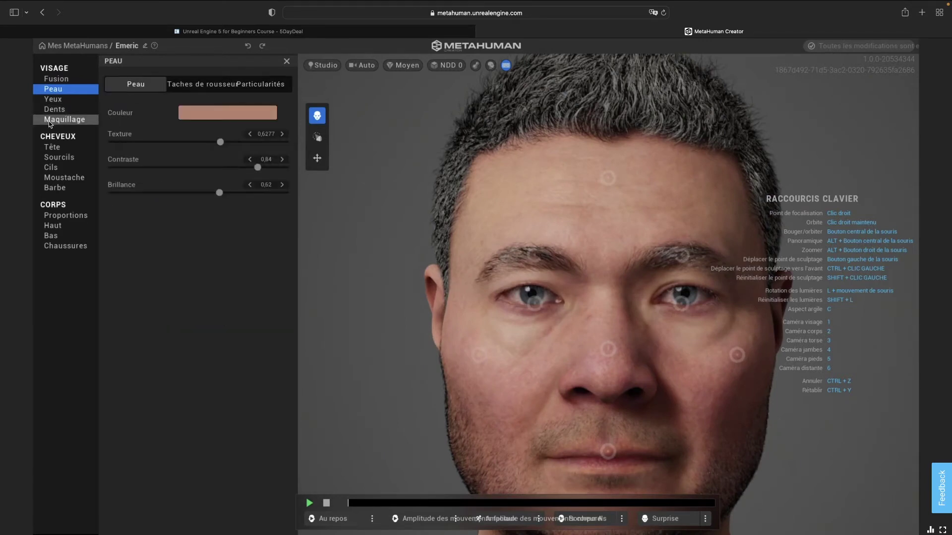
Examine the eye presets, iris and sclera settings, as well as the teeth and makeup options
left_click(59, 100)
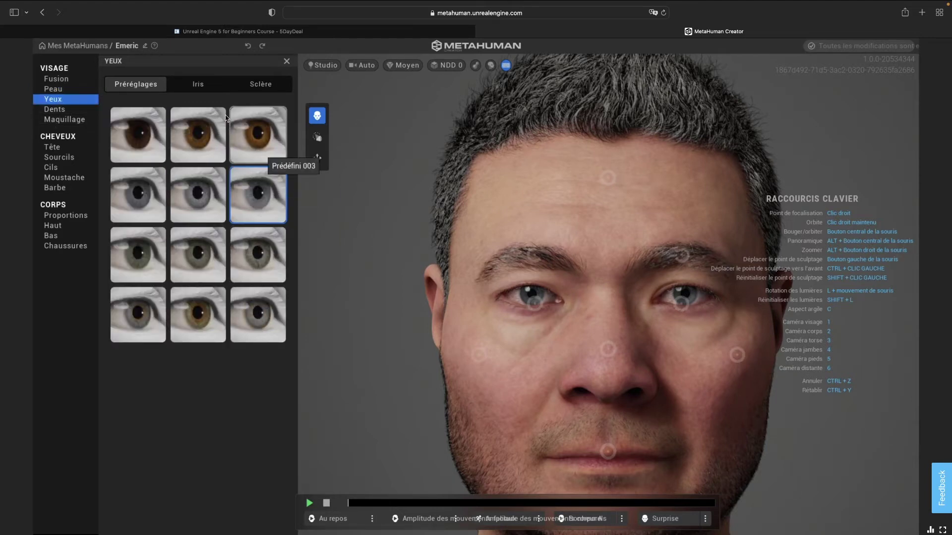
left_click(196, 89)
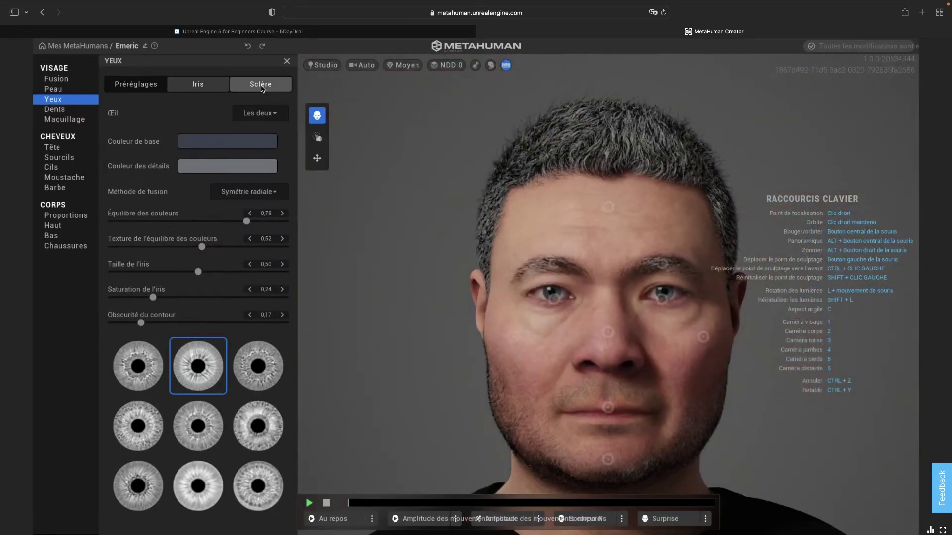
left_click(261, 86)
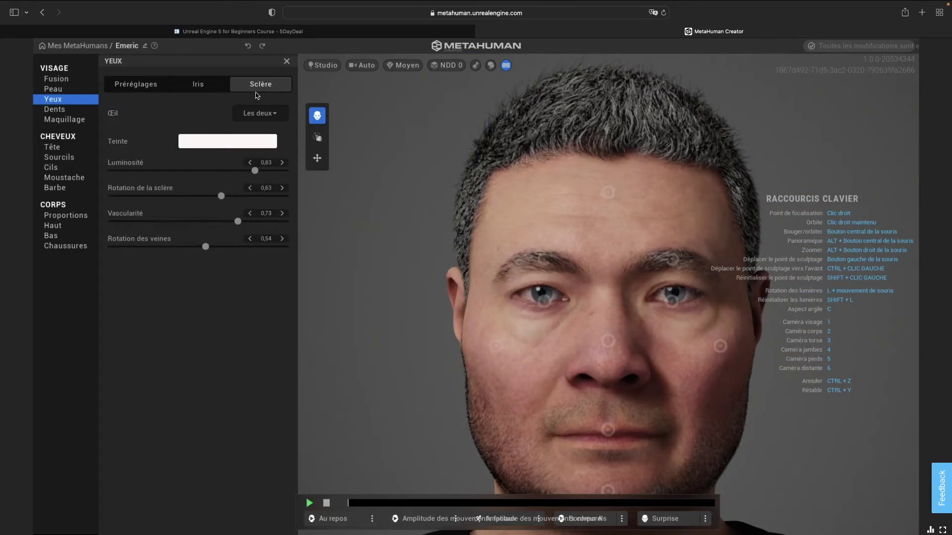
left_click(136, 84)
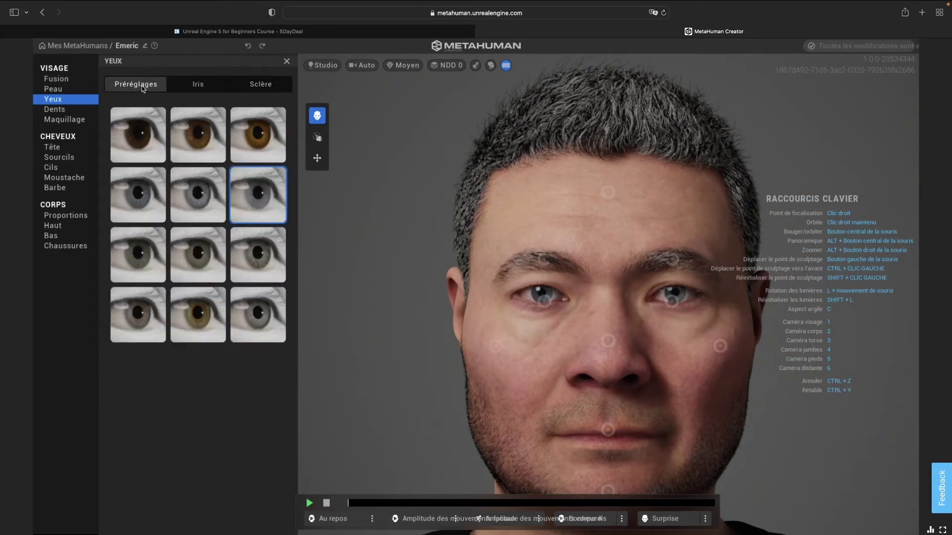
left_click(55, 109)
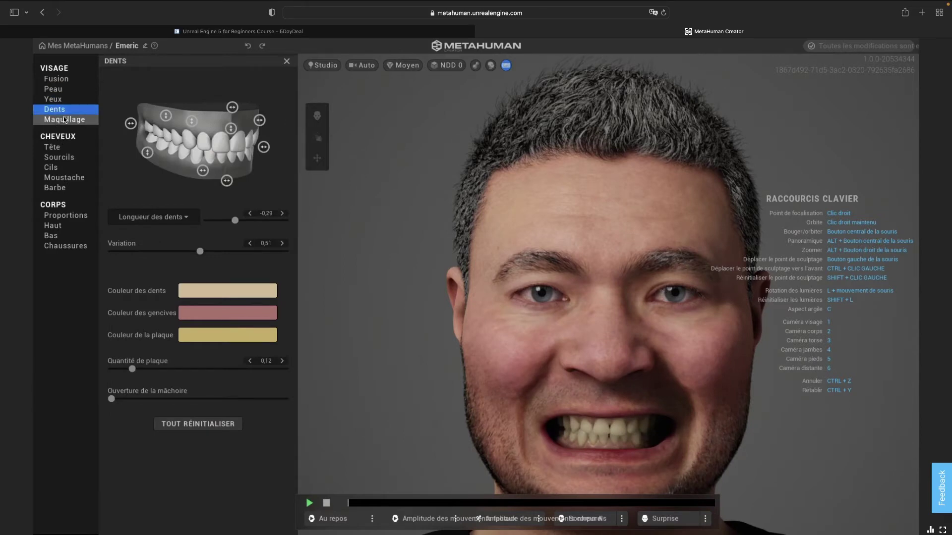
left_click(62, 121)
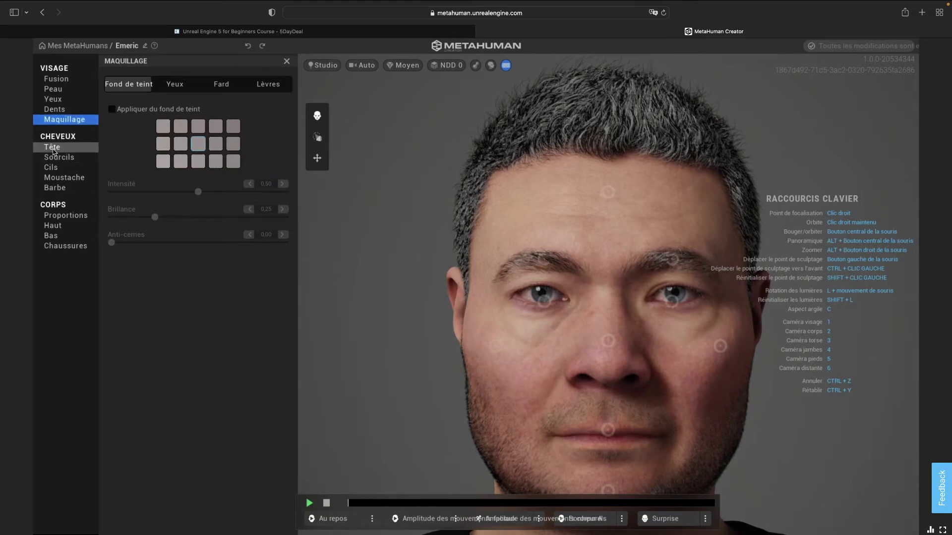
Try the Afro long and braided hairstyles on the head, and restore the original short hairstyle
left_click(54, 148)
scroll(202, 220, "down", 6)
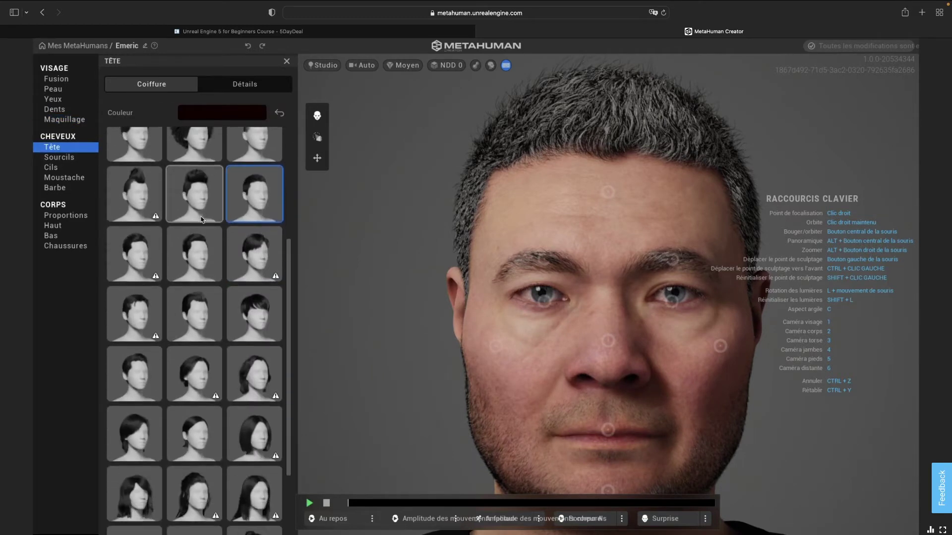
scroll(201, 220, "up", 6)
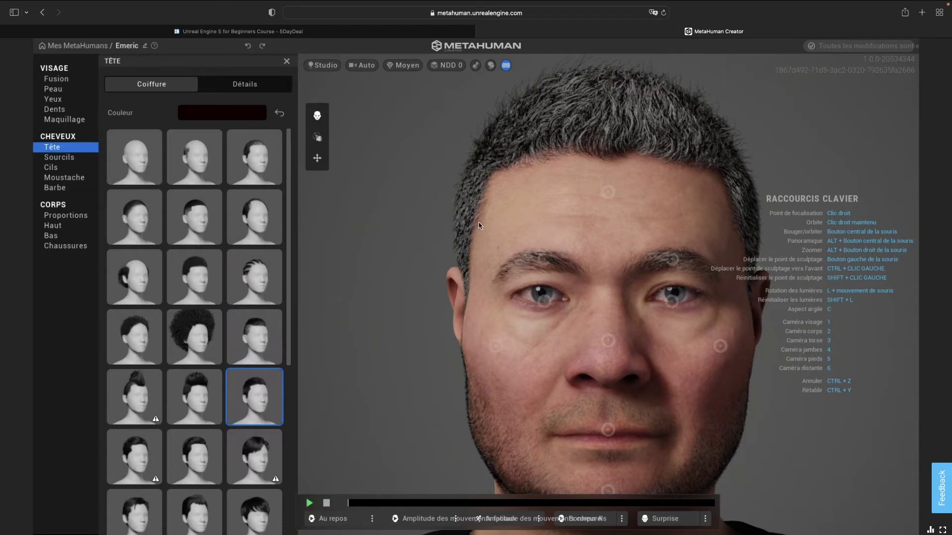
left_click(199, 345)
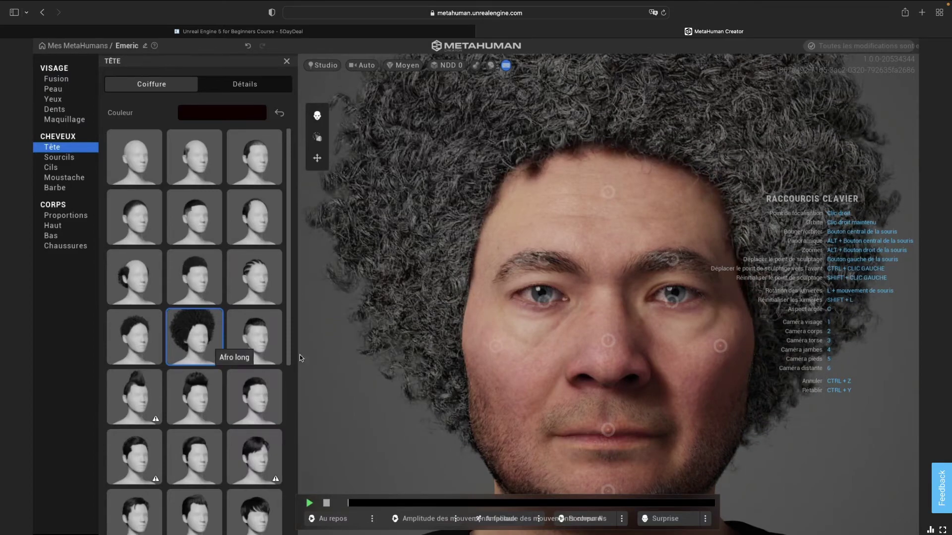
scroll(360, 361, "up", 5)
scroll(360, 361, "down", 12)
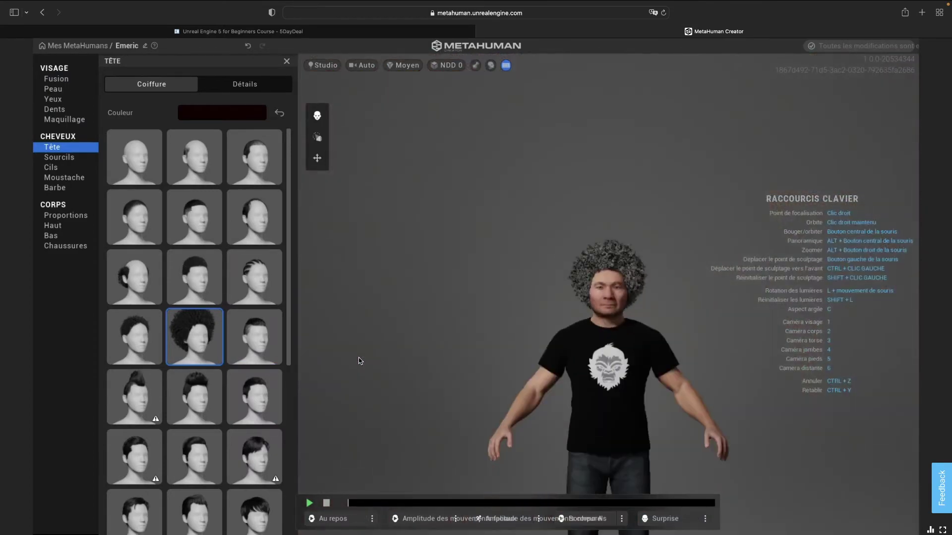
scroll(360, 361, "up", 8)
scroll(361, 361, "down", 5)
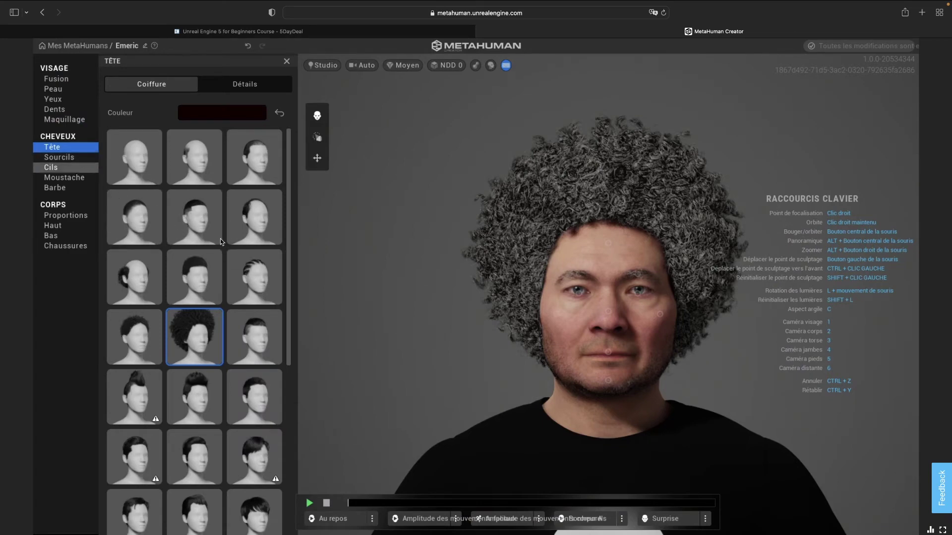
left_click(259, 277)
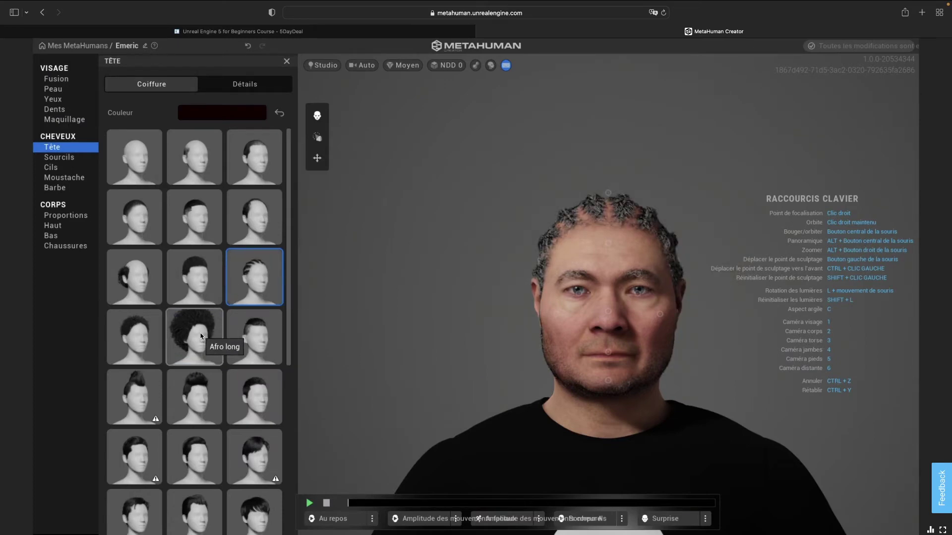
left_click(239, 395)
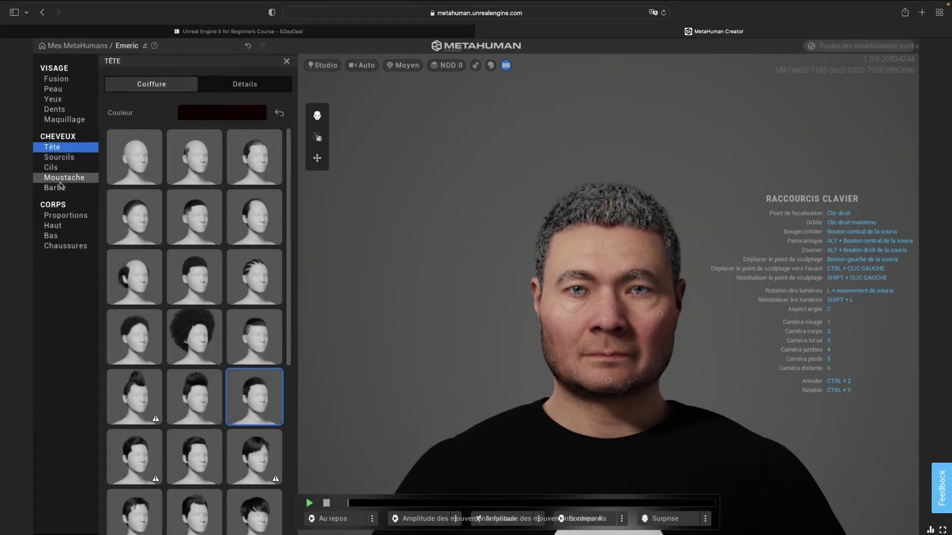
Review the available eyebrow, eyelash, moustache and beard styles
left_click(58, 158)
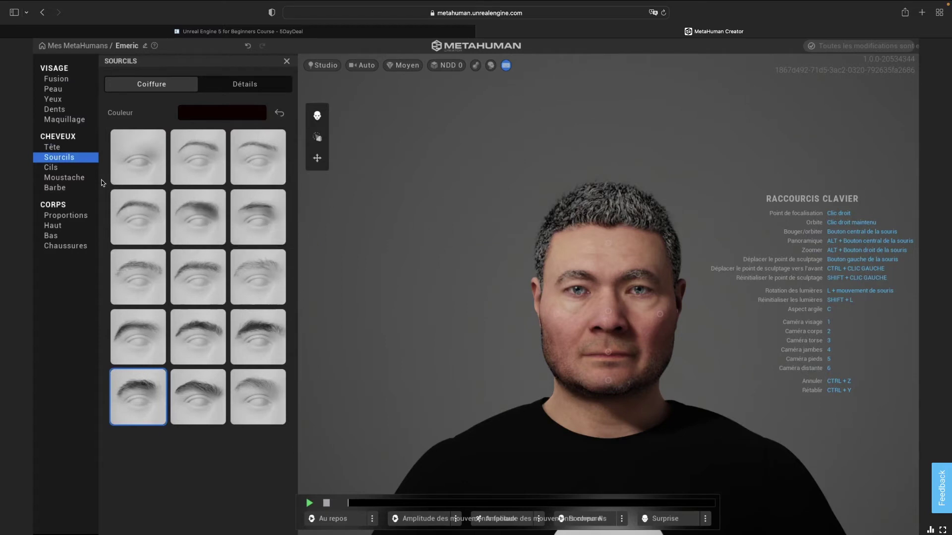
left_click(58, 168)
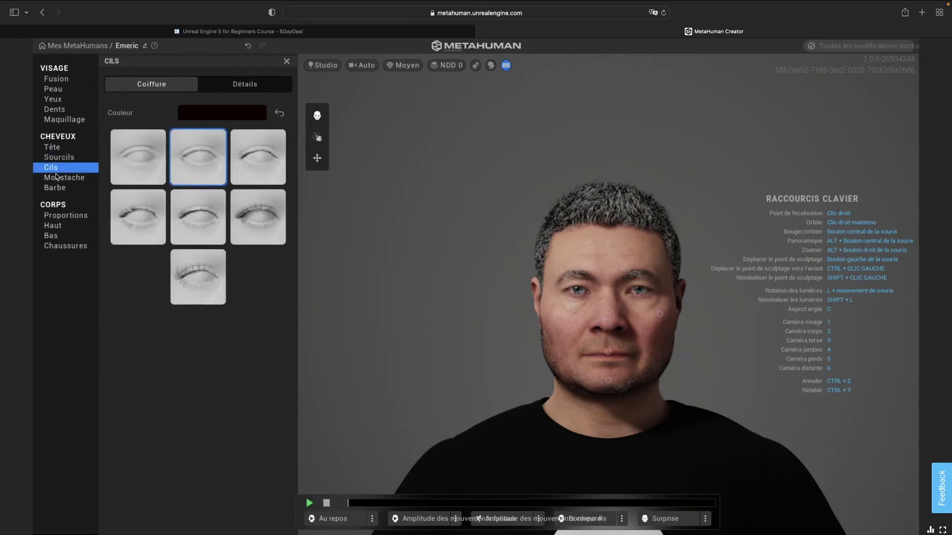
left_click(57, 180)
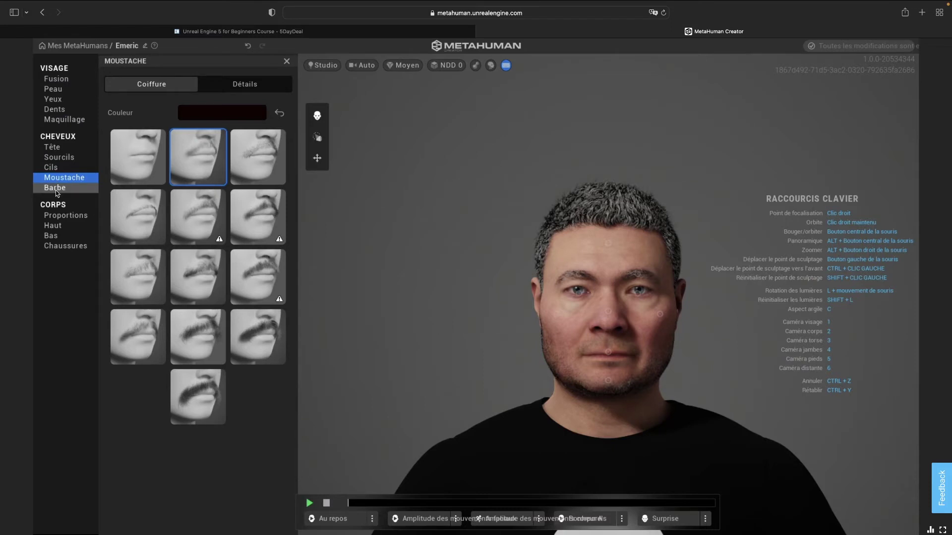
left_click(55, 189)
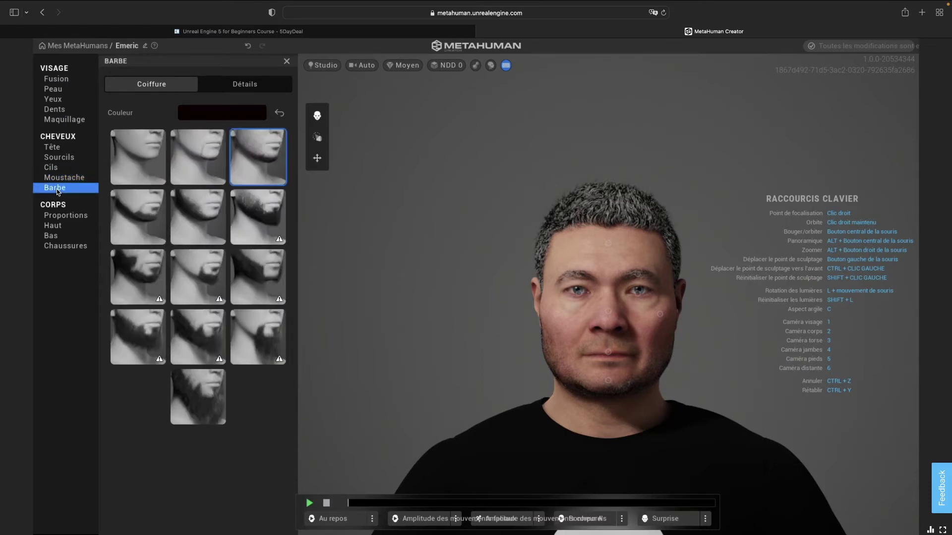
Review the body proportions, the tops with their graphic designs, the bottoms and the shoe options
left_click(73, 215)
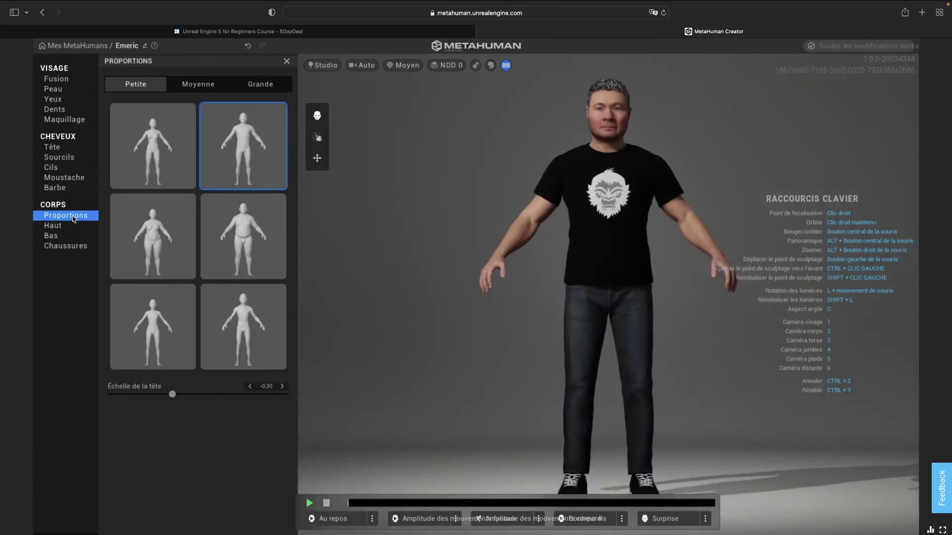
left_click(56, 227)
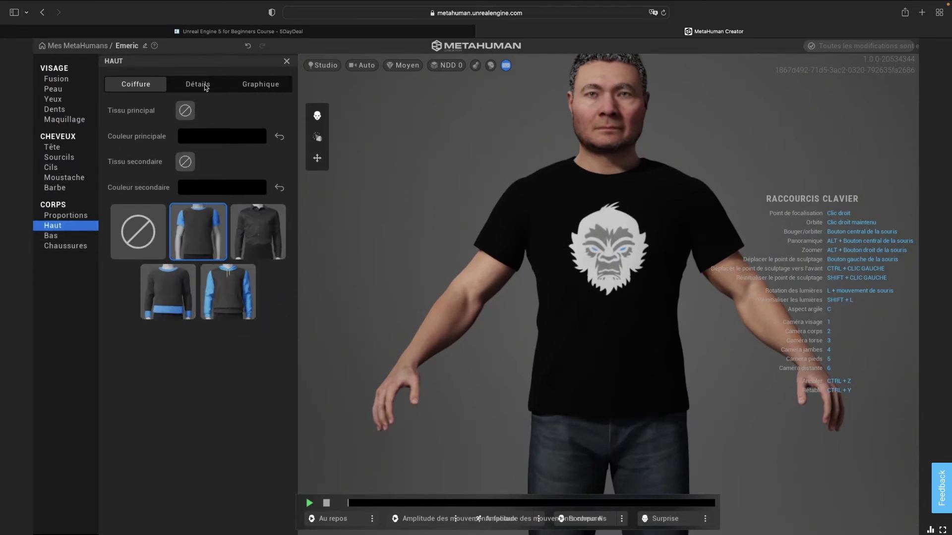
left_click(261, 87)
left_click(261, 85)
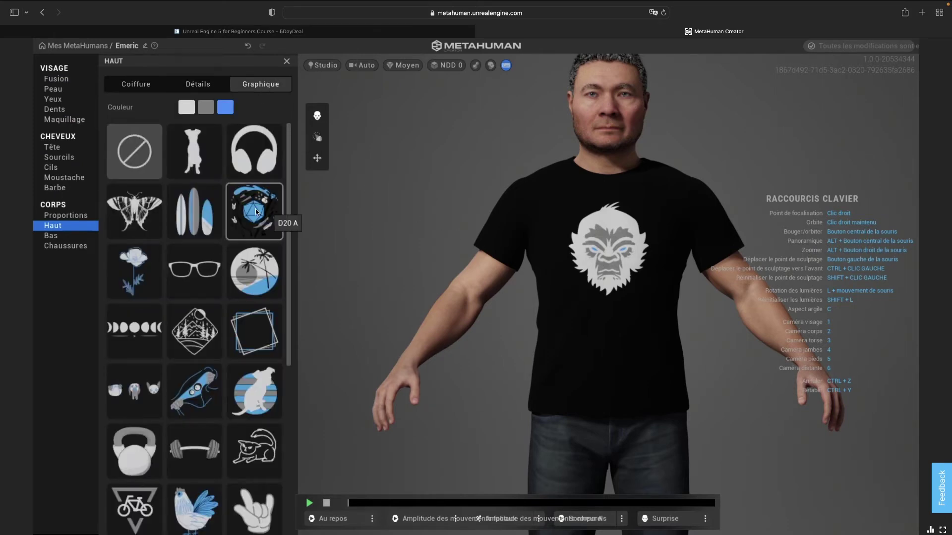
left_click(57, 237)
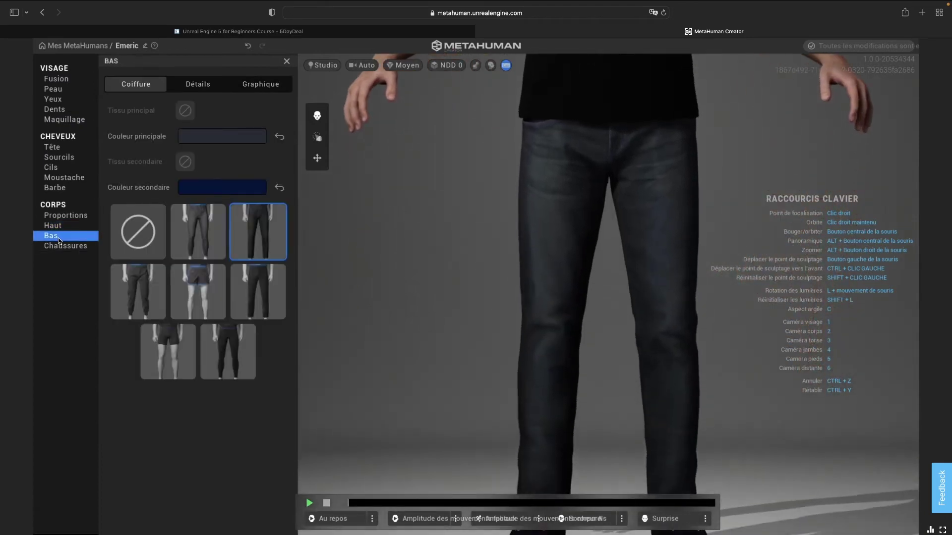
left_click(65, 247)
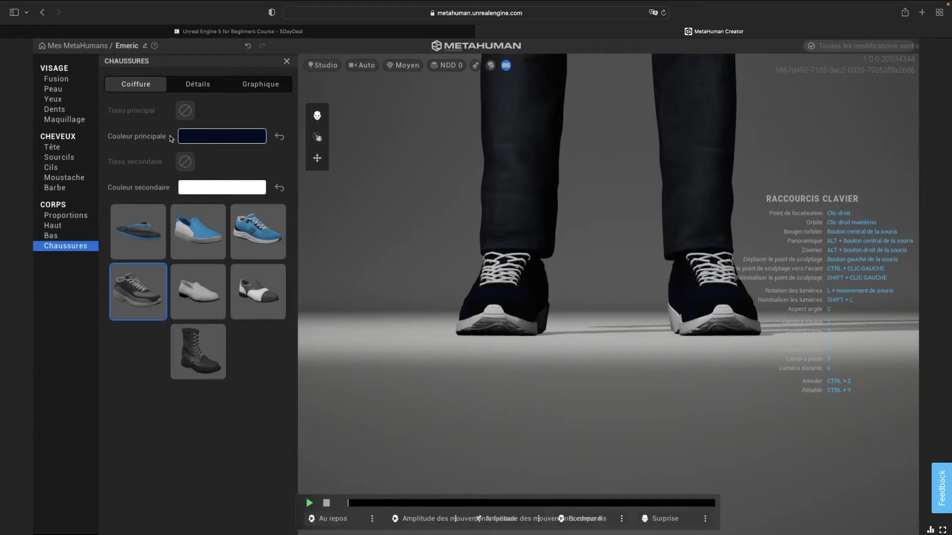
Look through the full range of head hairstyles again
left_click(52, 148)
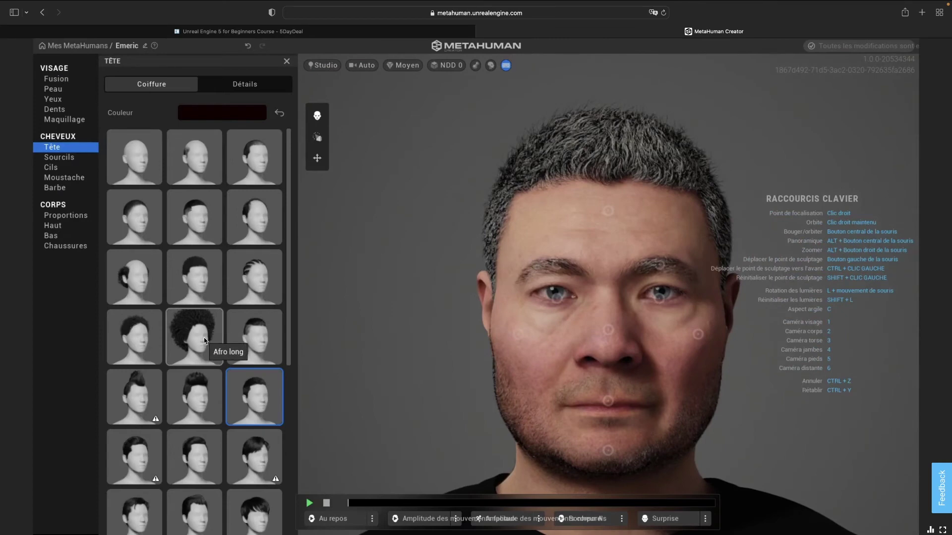
scroll(198, 340, "down", 3)
scroll(206, 340, "down", 4)
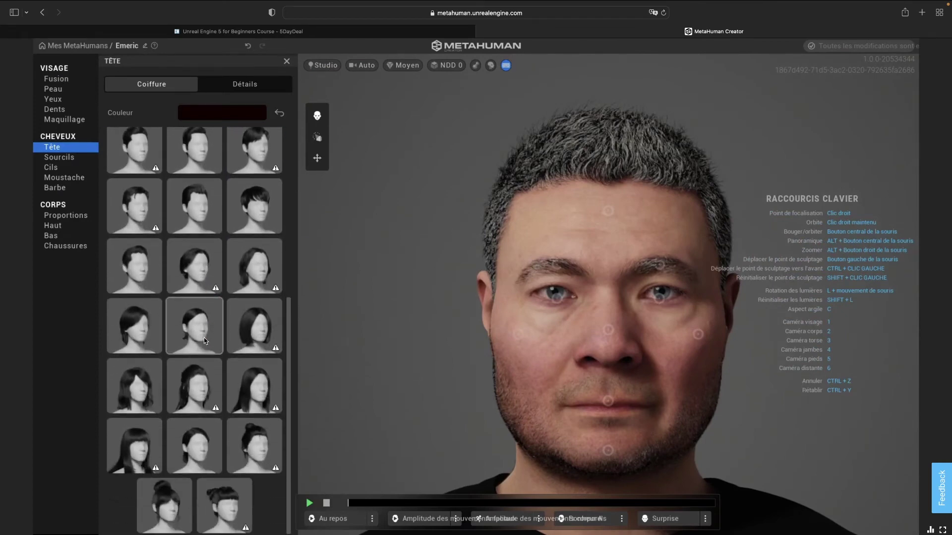
scroll(205, 337, "up", 7)
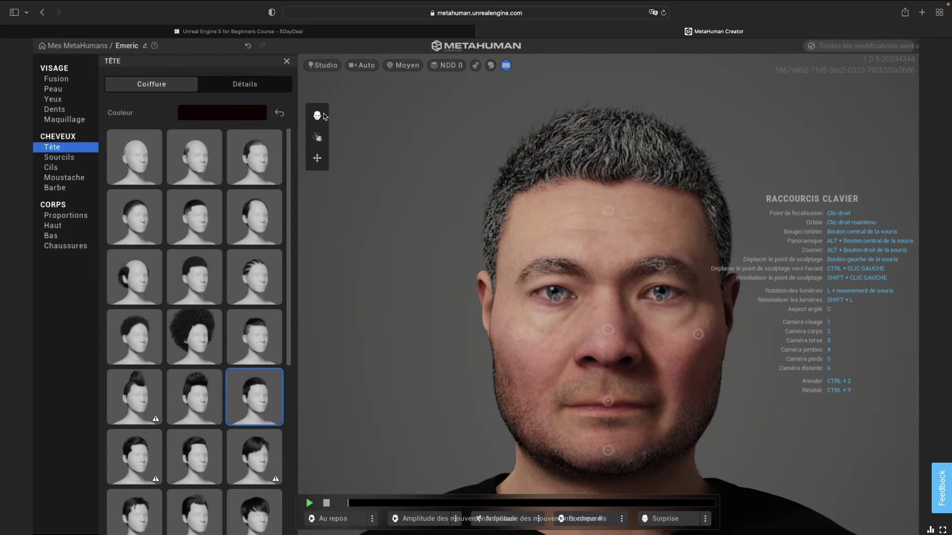
Show the face's sculpting controls and its Bouger (move) guide lines, and return to the sculpting mode
left_click(316, 138)
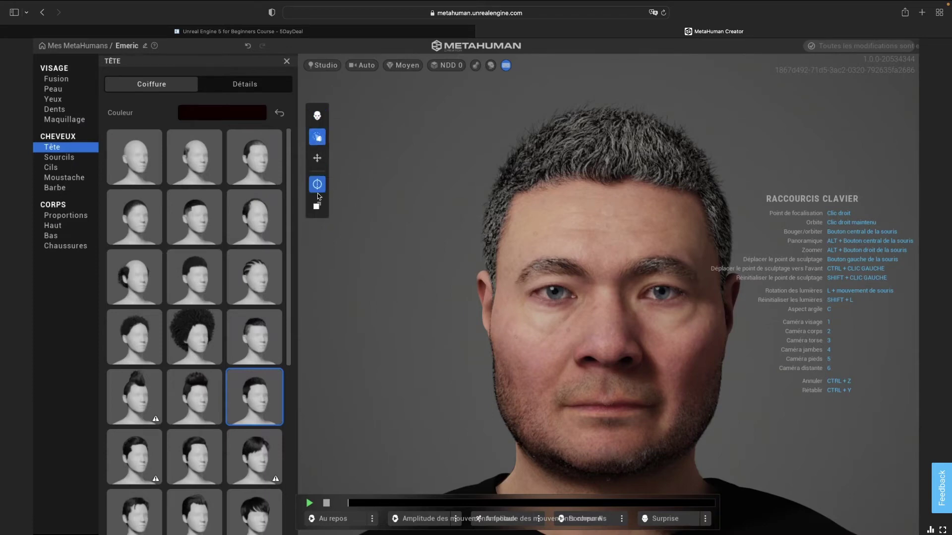
left_click(317, 160)
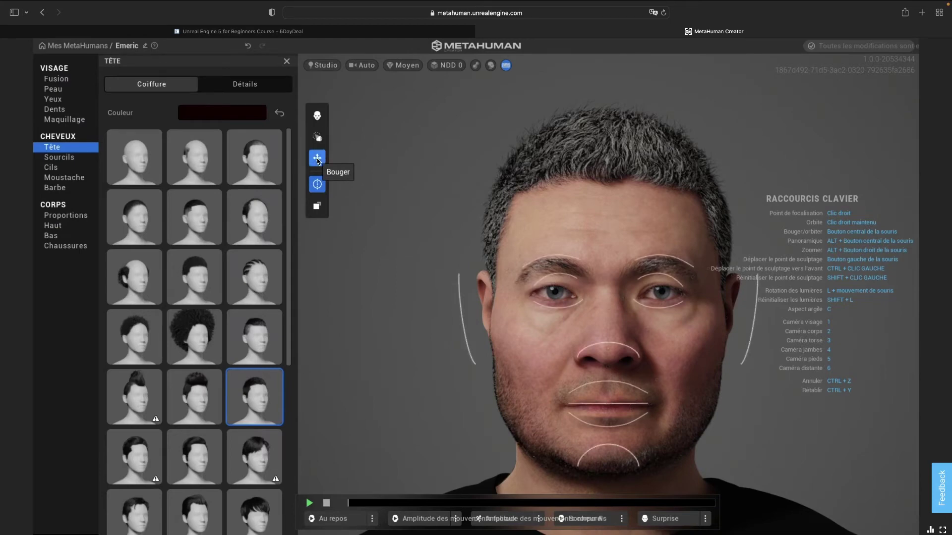
left_click(317, 137)
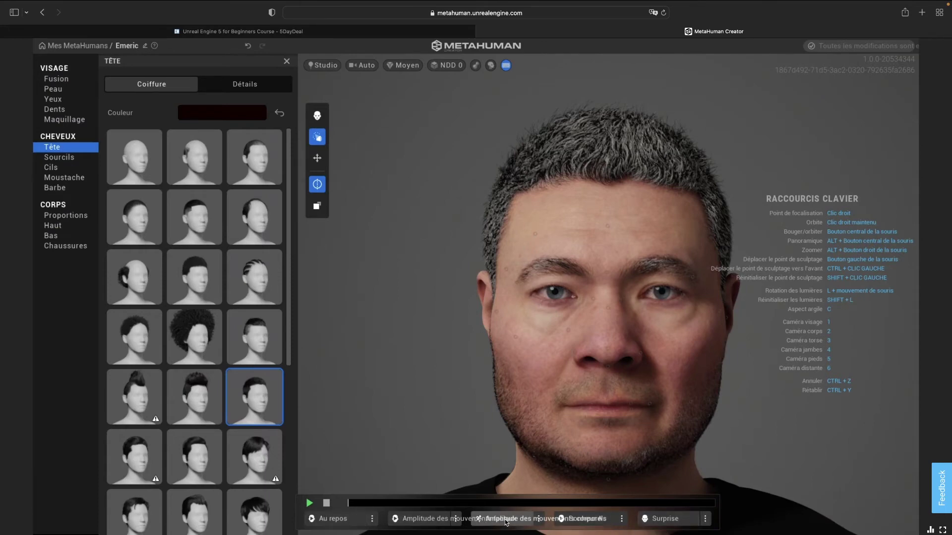
Preview the Bonheur, Triste and Colère face poses on the character
left_click(705, 519)
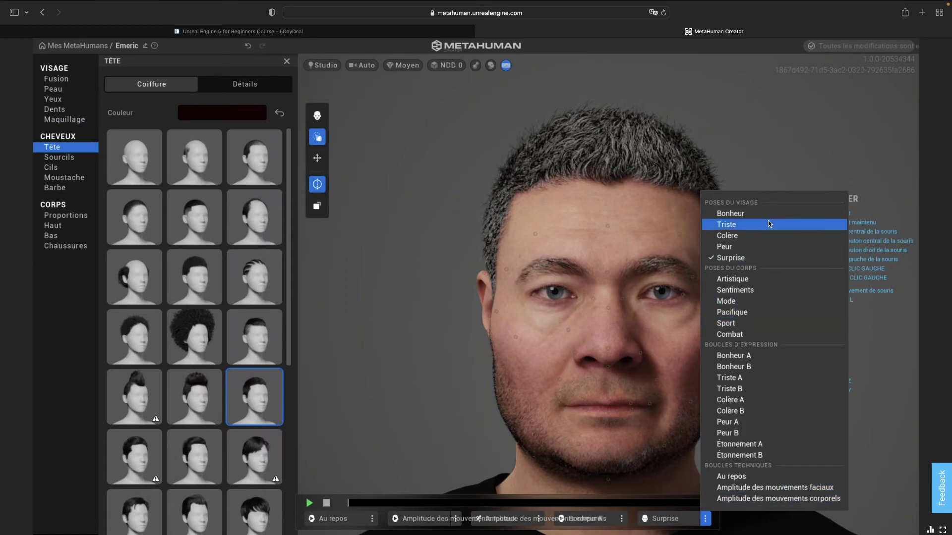
left_click(744, 214)
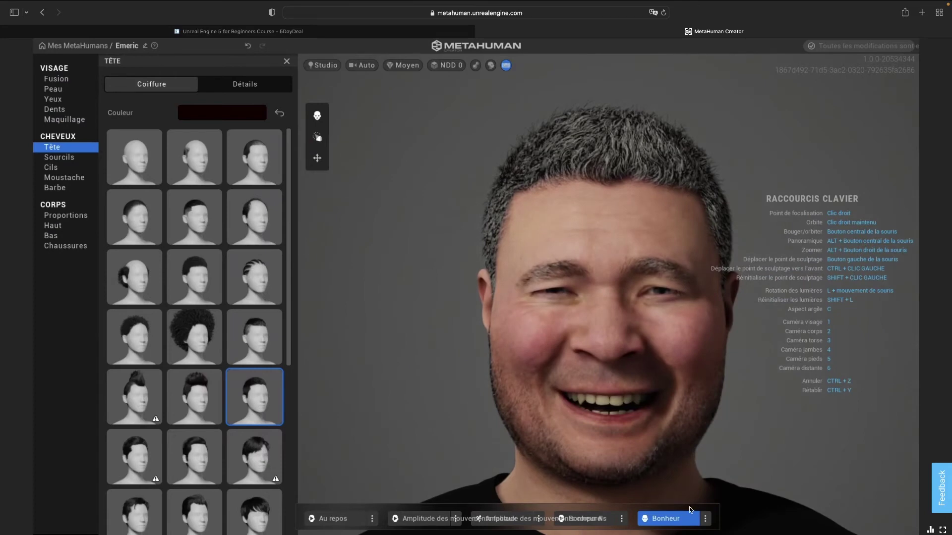
left_click(705, 518)
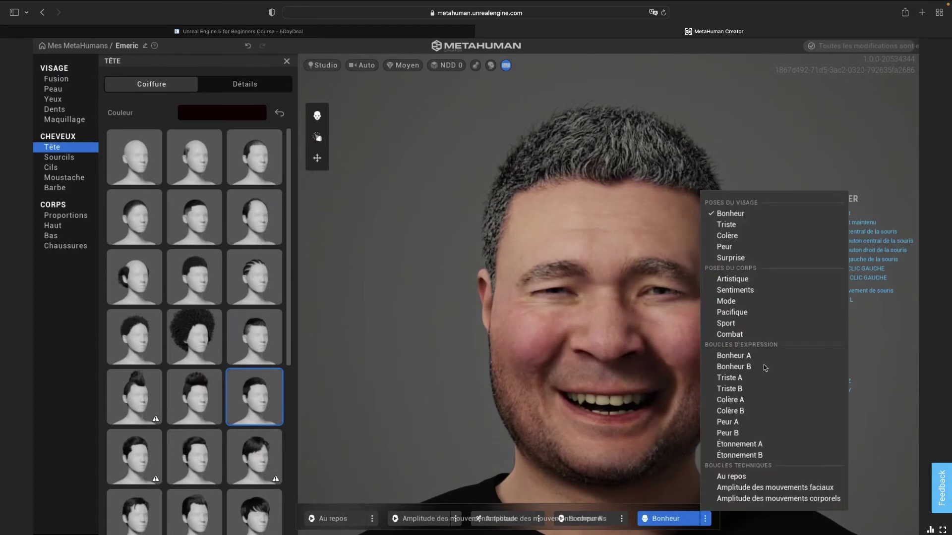
left_click(740, 226)
left_click(704, 519)
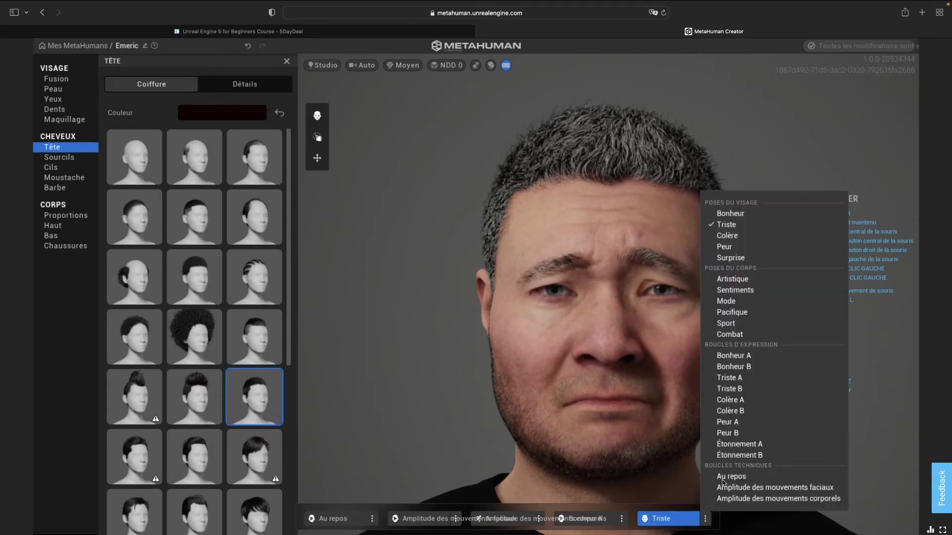
left_click(734, 236)
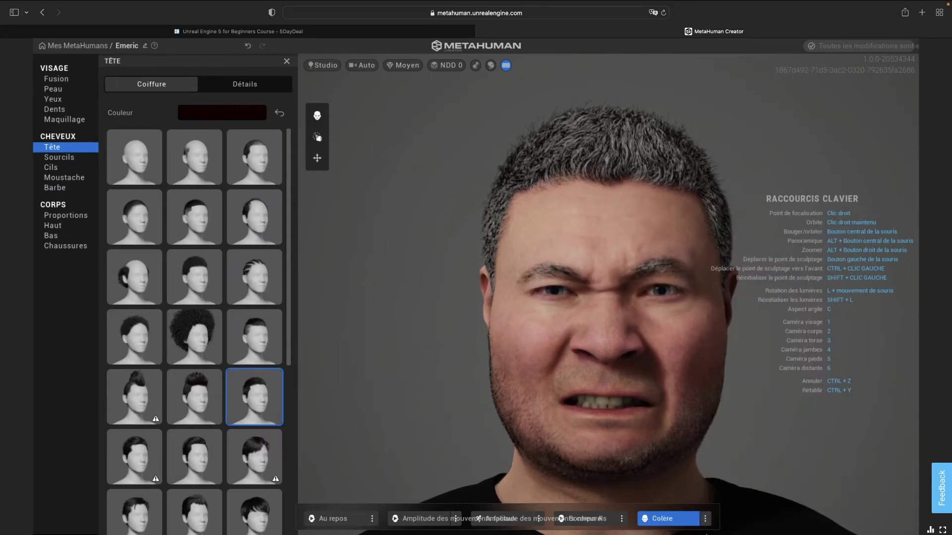
Preview the body poses Artistique, Sentiments, Mode, Pacifique, Sport and Combat one after another
left_click(705, 519)
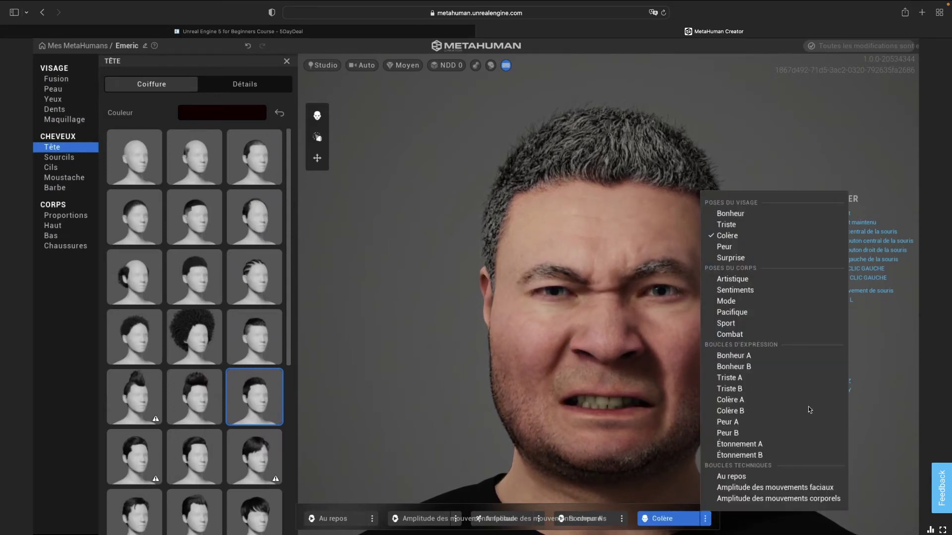
left_click(762, 280)
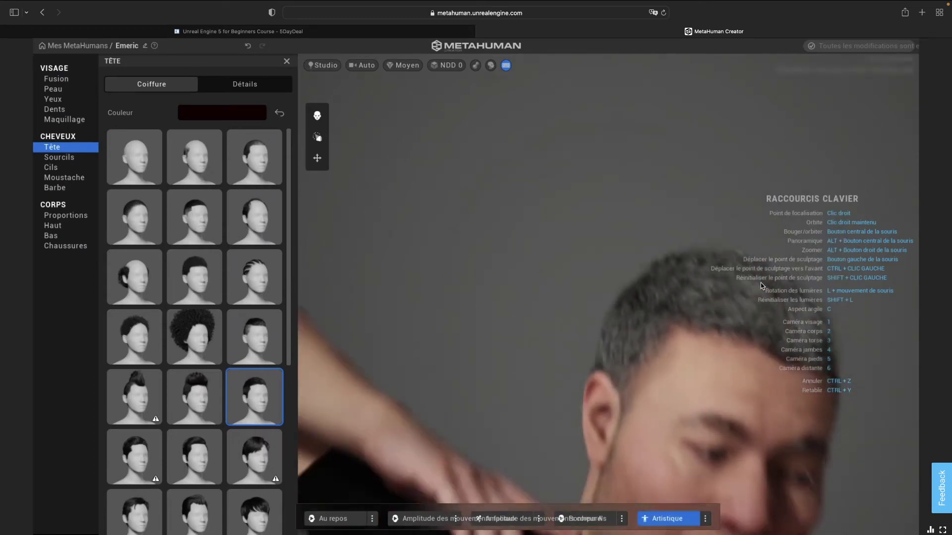
left_click(705, 519)
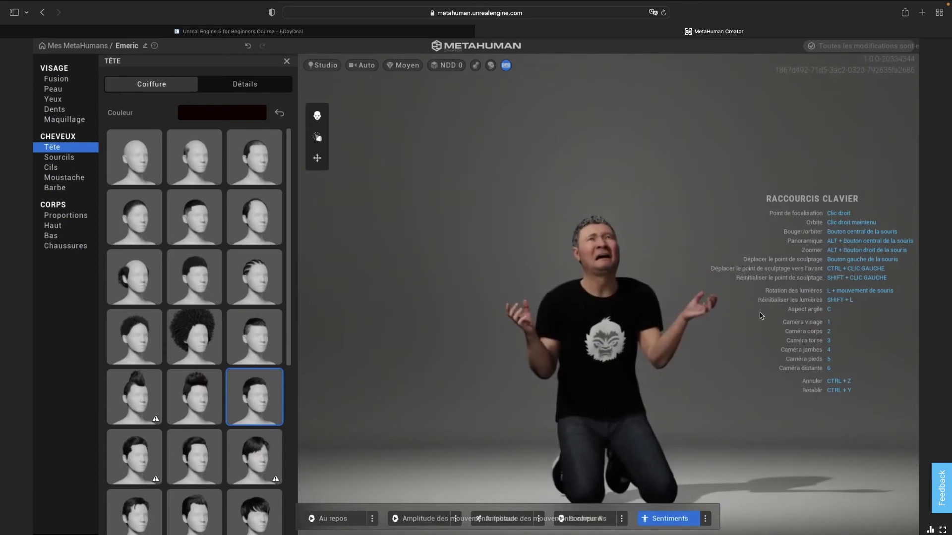
left_click(705, 518)
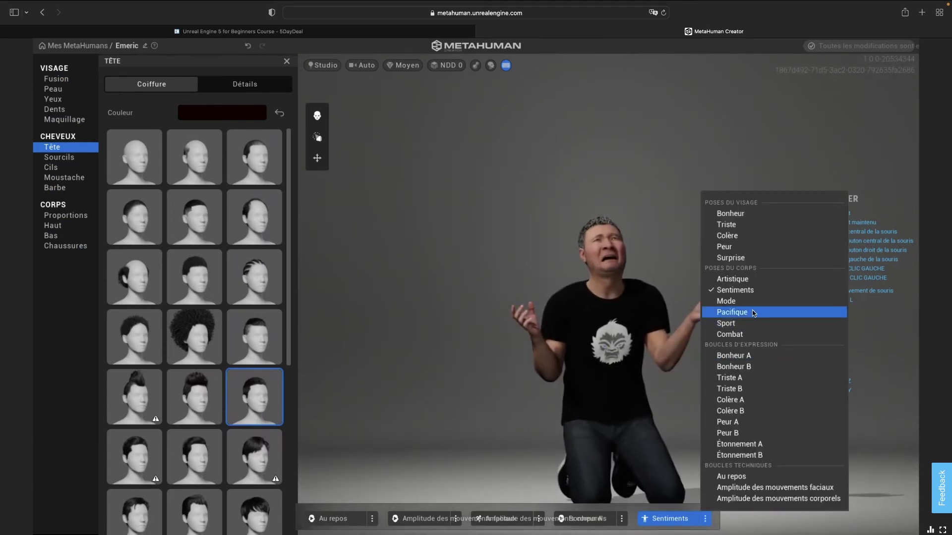
left_click(754, 302)
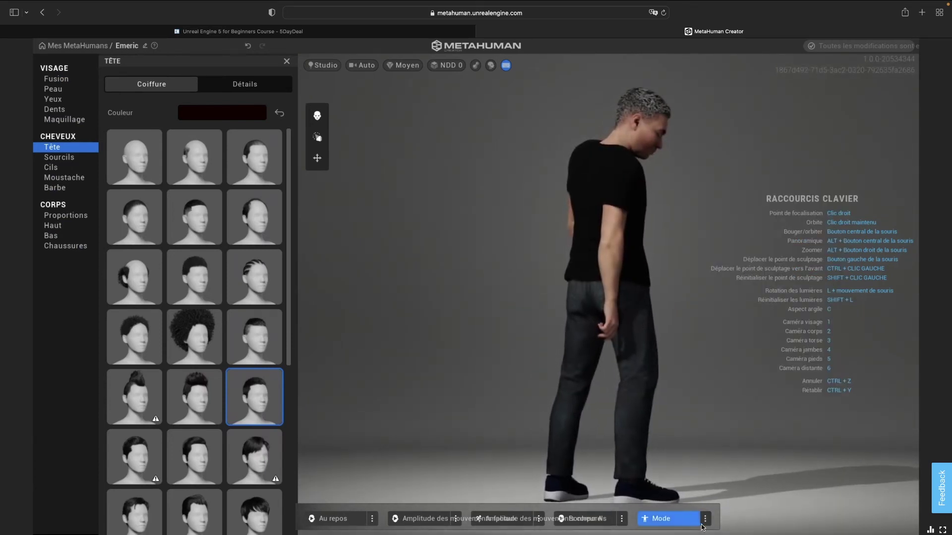
left_click(705, 518)
left_click(764, 314)
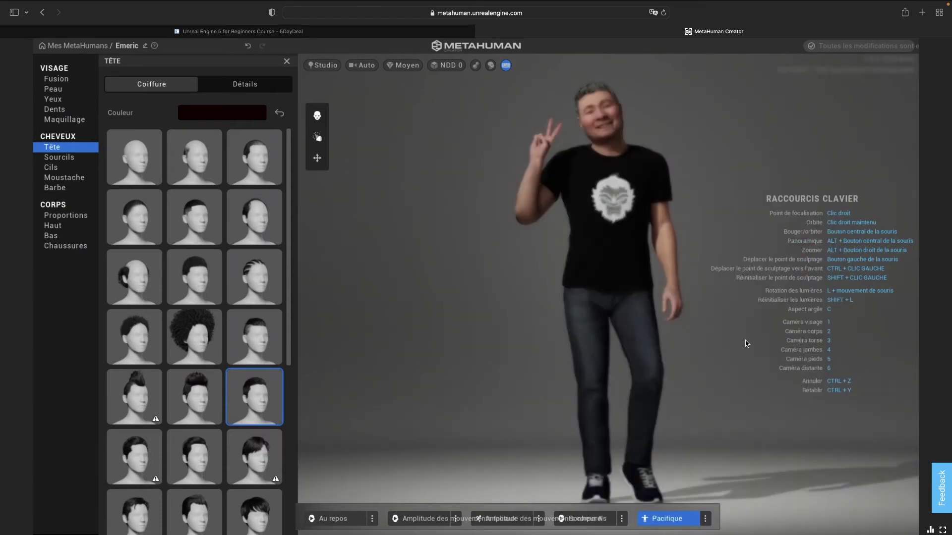
left_click(705, 518)
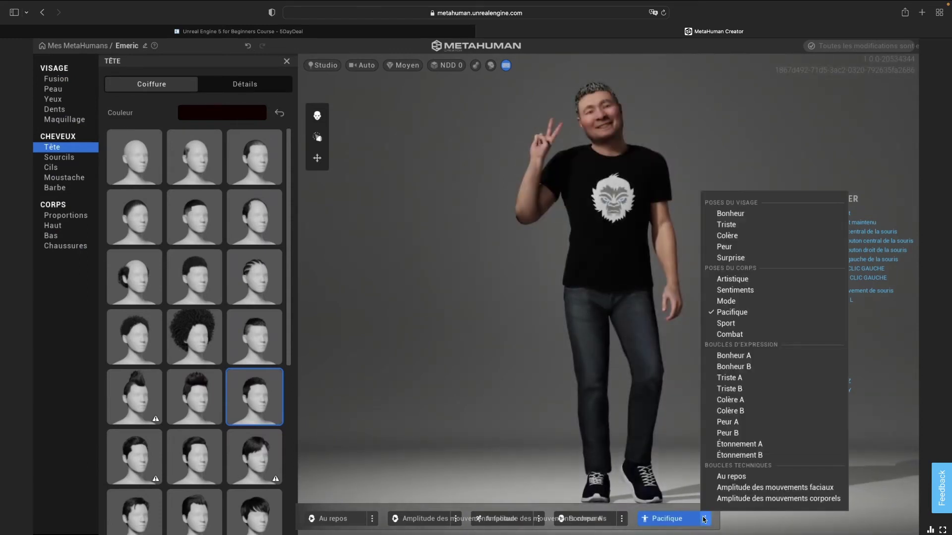
left_click(748, 324)
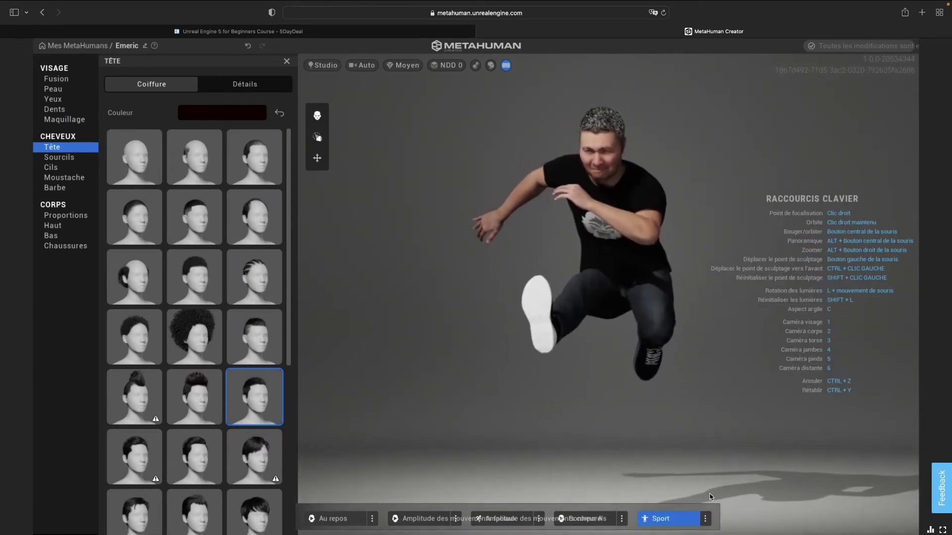
left_click(705, 519)
left_click(747, 336)
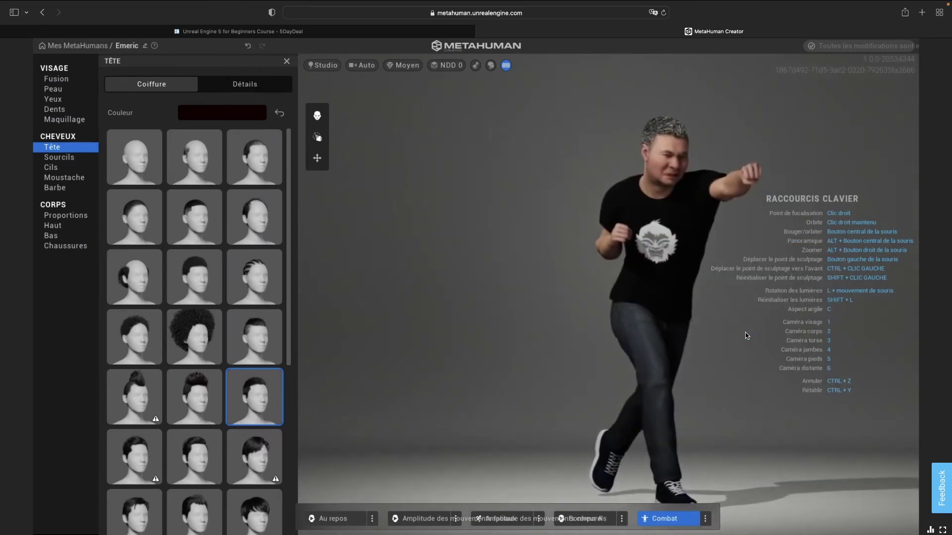
Play the Étonnement B expression loop, followed by the Amplitude des mouvements faciaux technical loop
left_click(706, 519)
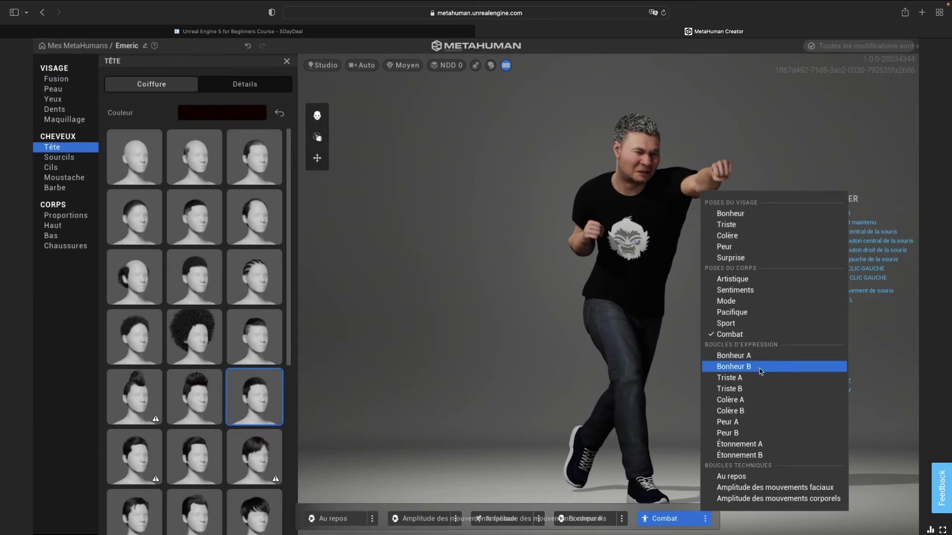
left_click(763, 453)
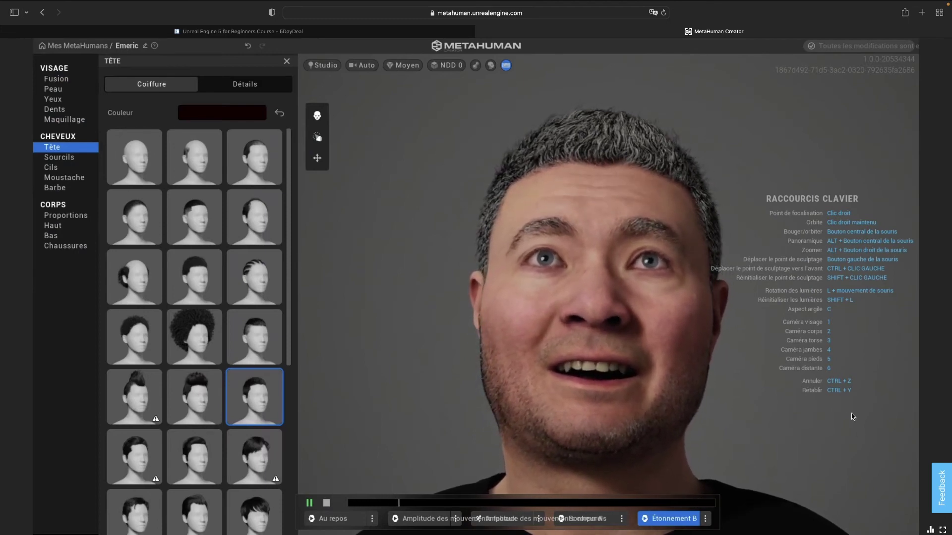
left_click(705, 519)
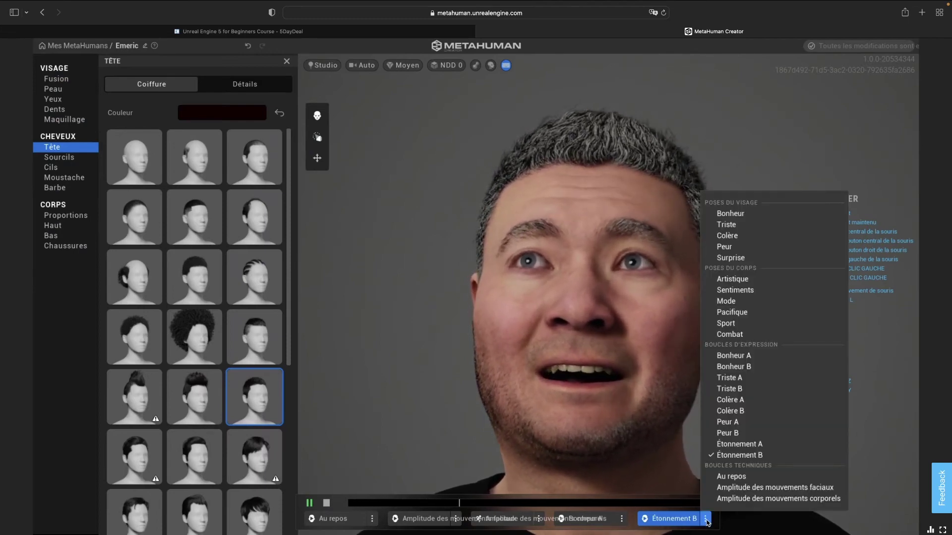
left_click(788, 488)
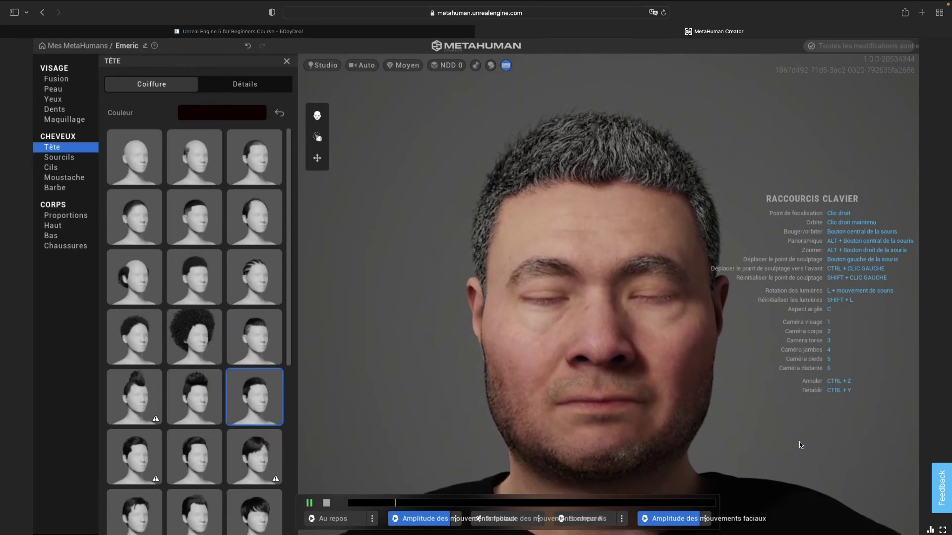
Play the Au repos animation and stop the playback
left_click(330, 519)
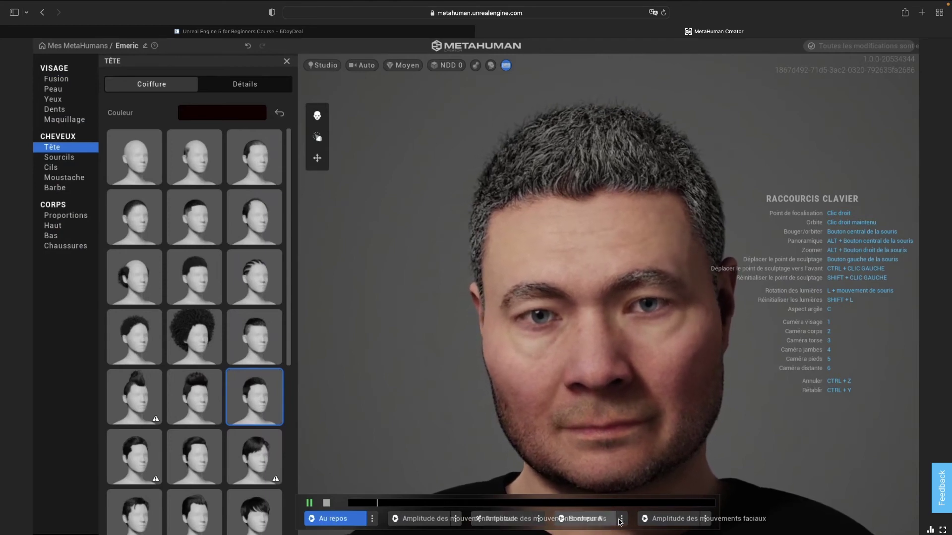
left_click(705, 521)
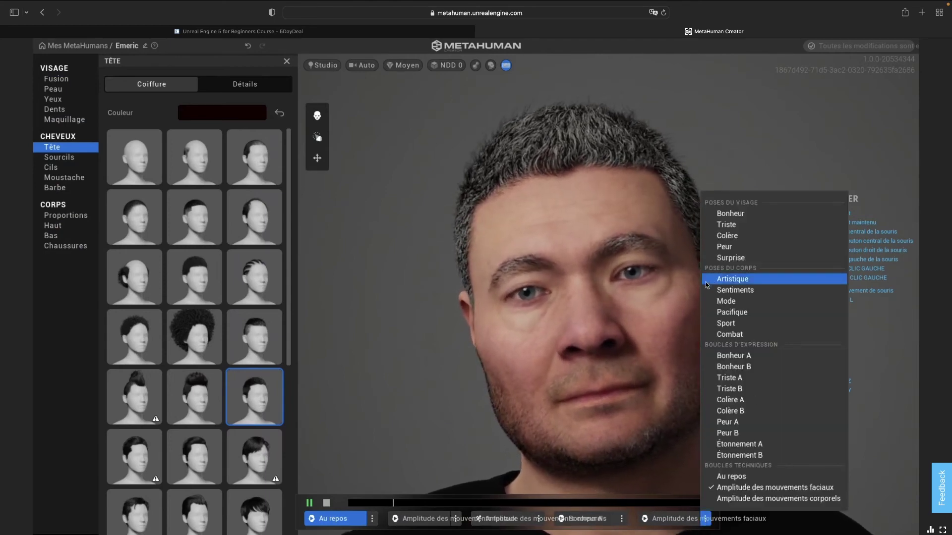
left_click(326, 503)
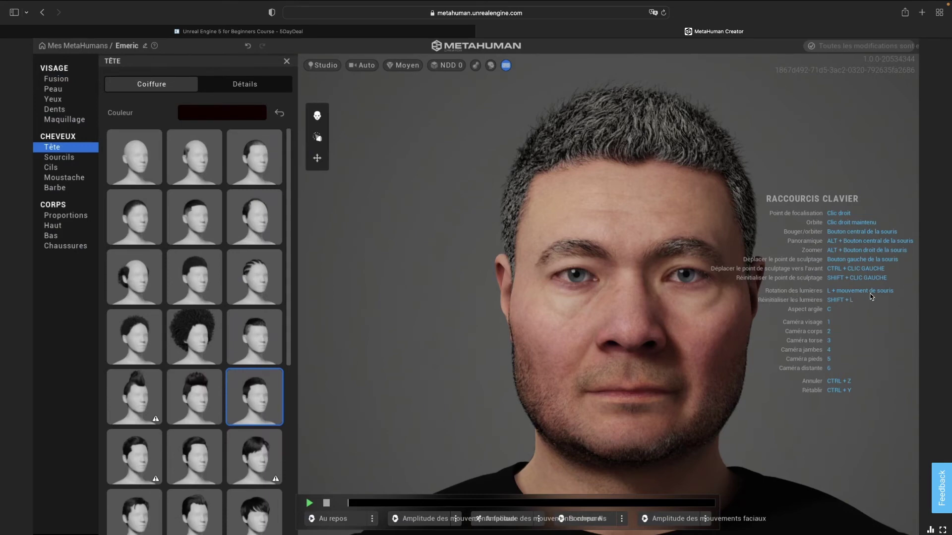
Hide the keyboard shortcuts overlay in the viewport
left_click(507, 66)
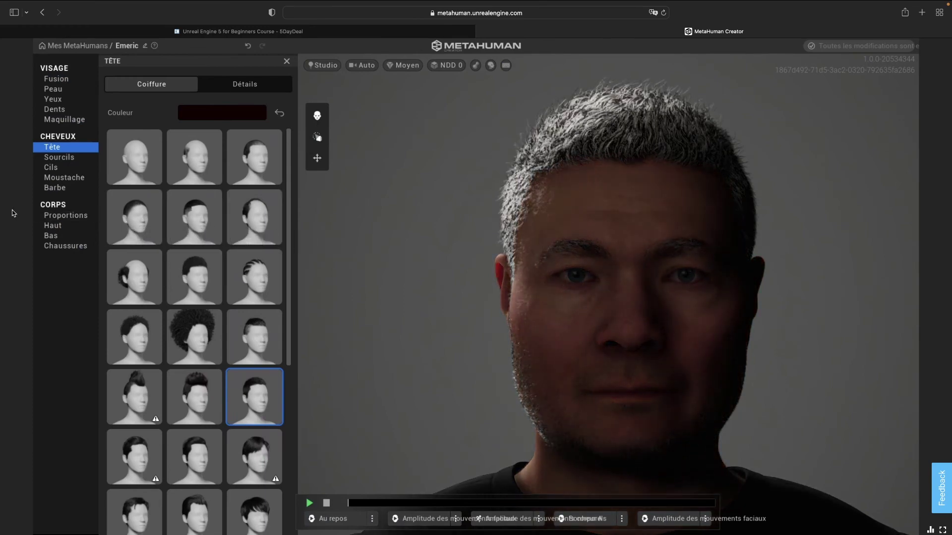
mouse_move(1, 210)
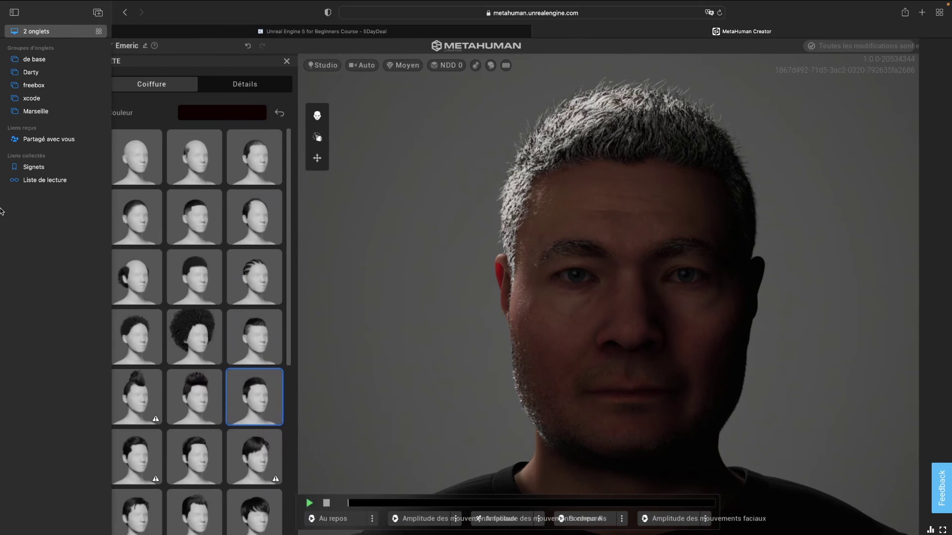